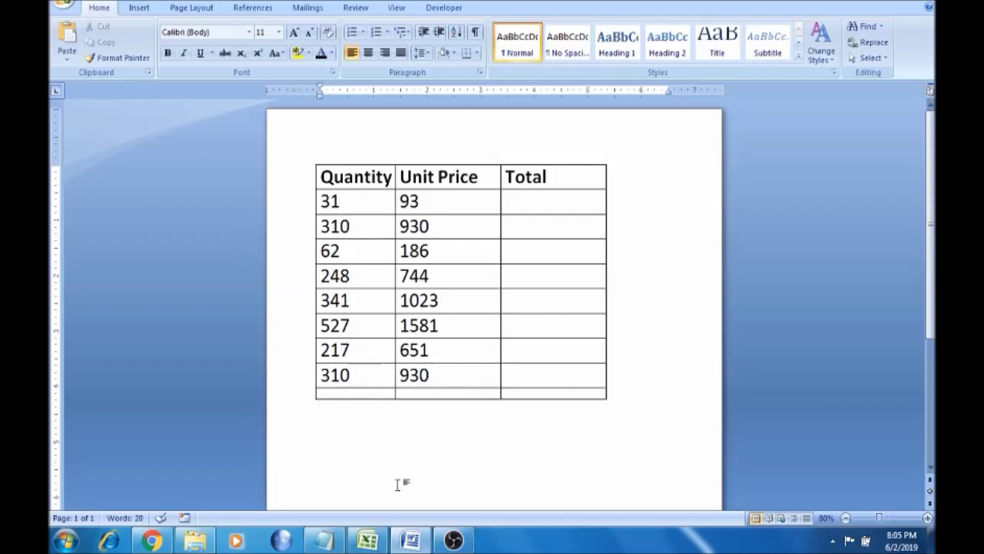
Step: Copy the 264 customer names from Excel B2:B265 and start a new blank Word document
{"action": "left_click", "coordinate": [371, 542]}
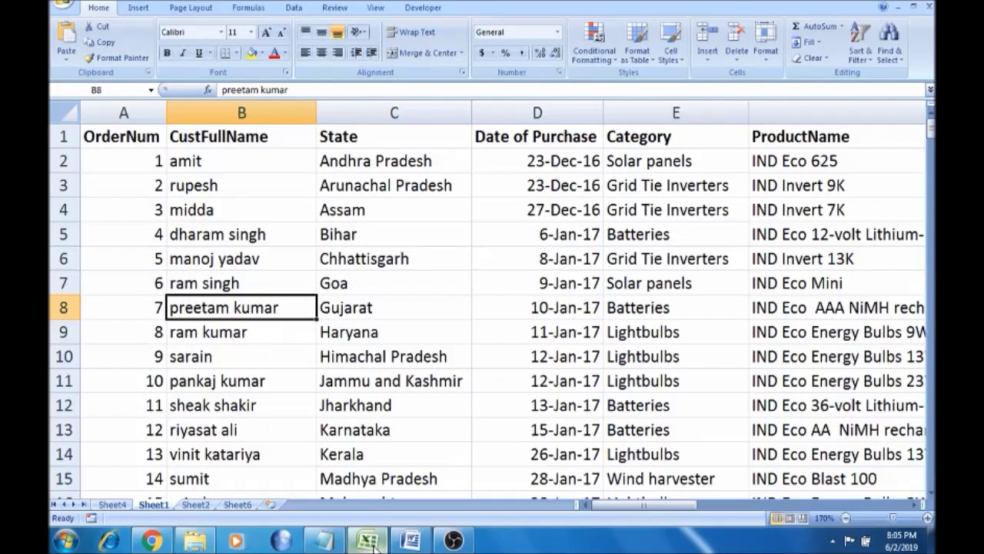
{"action": "left_click", "coordinate": [328, 543]}
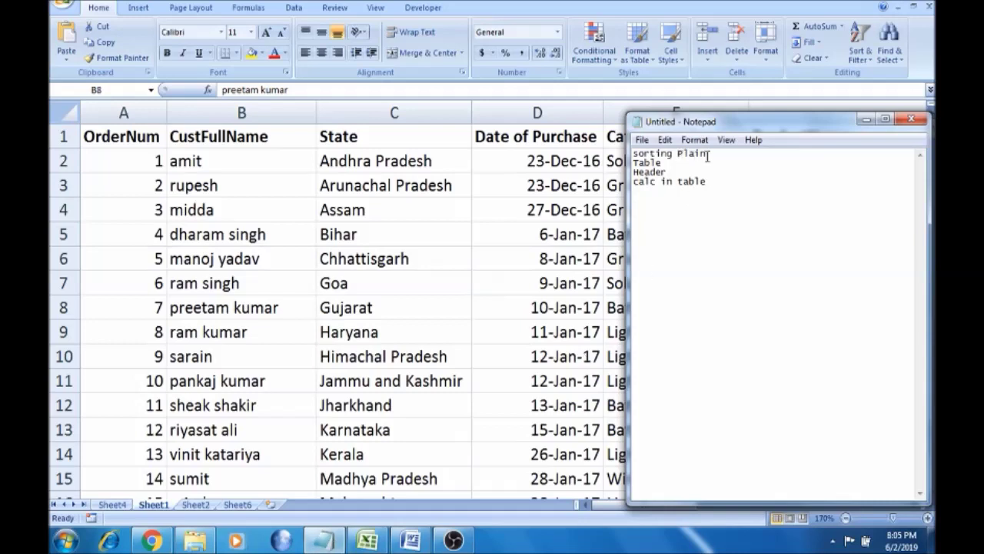
{"action": "key", "text": "alt+Tab"}
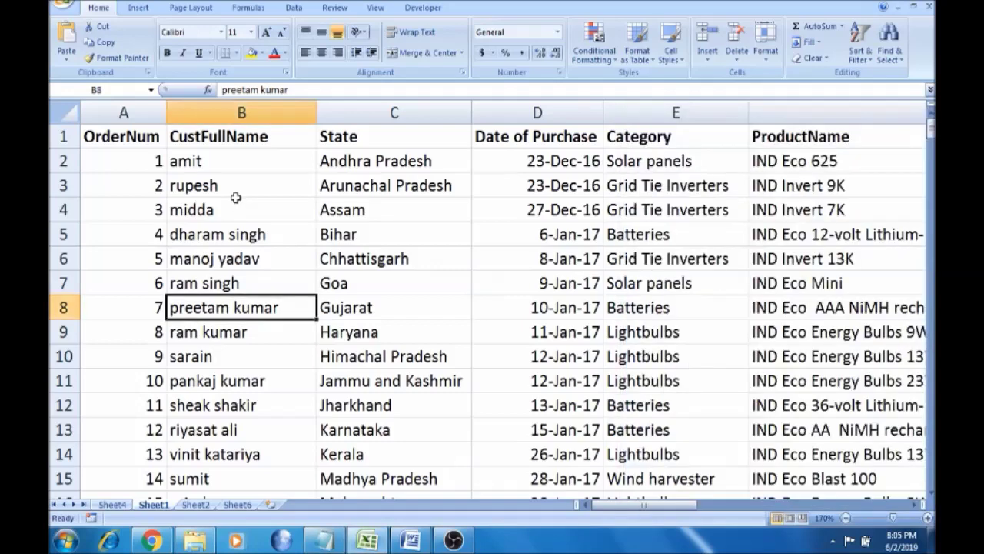
{"action": "left_click", "coordinate": [221, 161]}
{"action": "key", "text": "ctrl+shift+Down"}
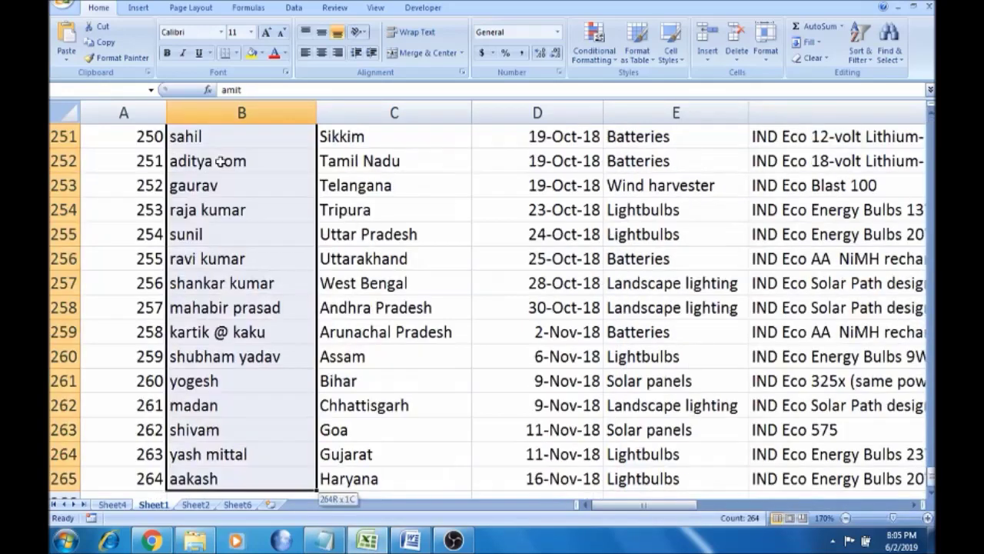
{"action": "key", "text": "ctrl+c"}
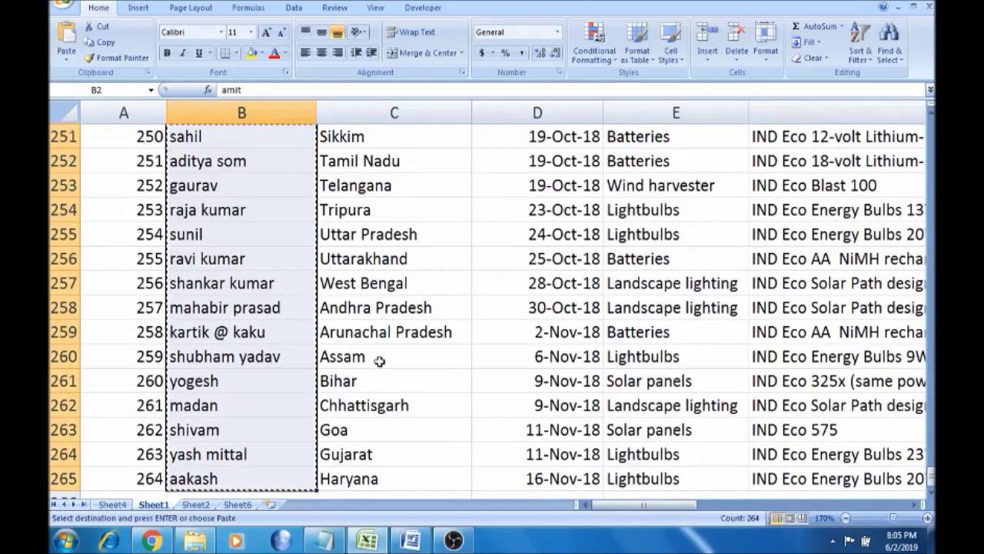
{"action": "left_click", "coordinate": [411, 541]}
{"action": "key", "text": "ctrl+n"}
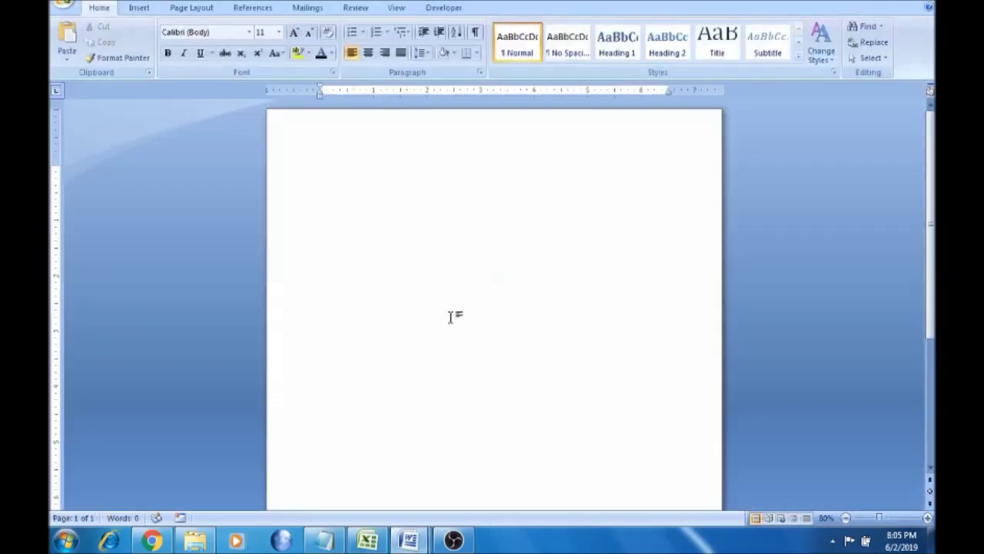
Step: Paste the customer names into the new document as a one-column table and select them
{"action": "key", "text": "ctrl+v"}
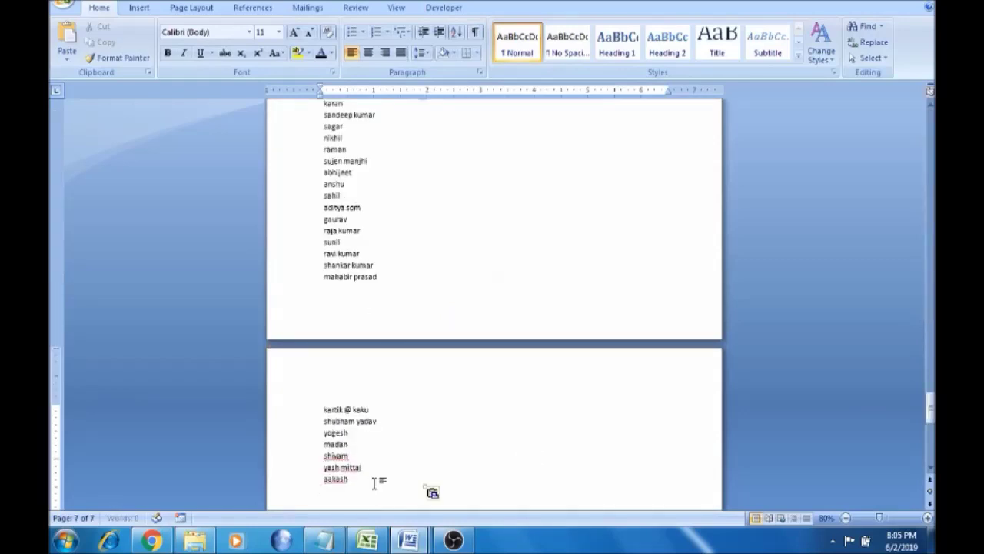
{"action": "left_click_drag", "start_coordinate": [359, 478], "coordinate": [329, 175]}
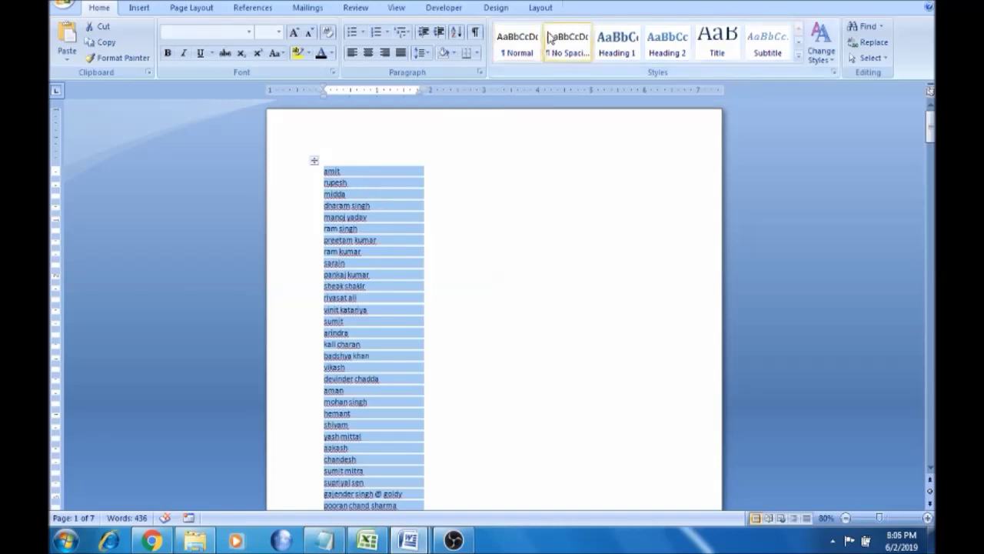
Step: Sort the name table by Column 1 as text, ascending, with no header row
{"action": "left_click", "coordinate": [542, 8]}
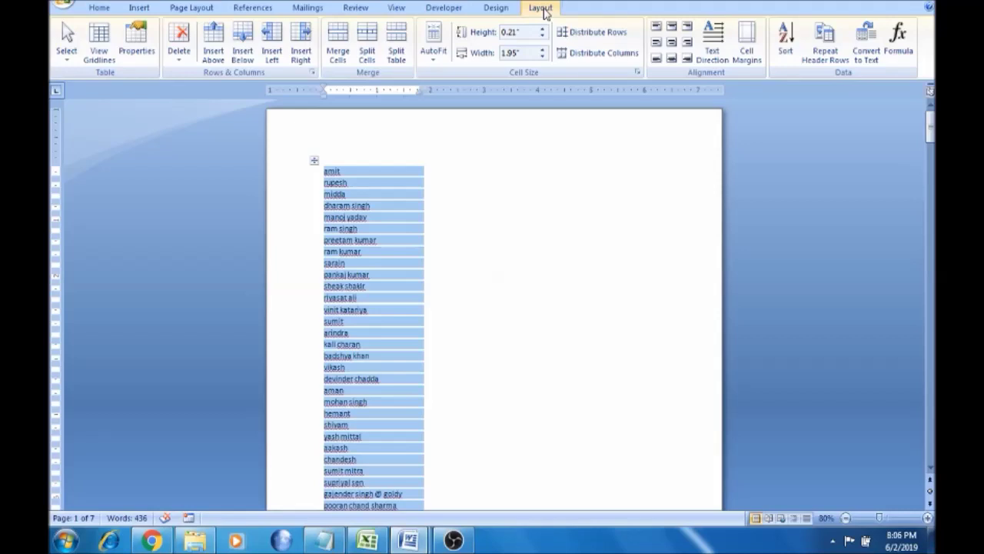
{"action": "left_click", "coordinate": [788, 42]}
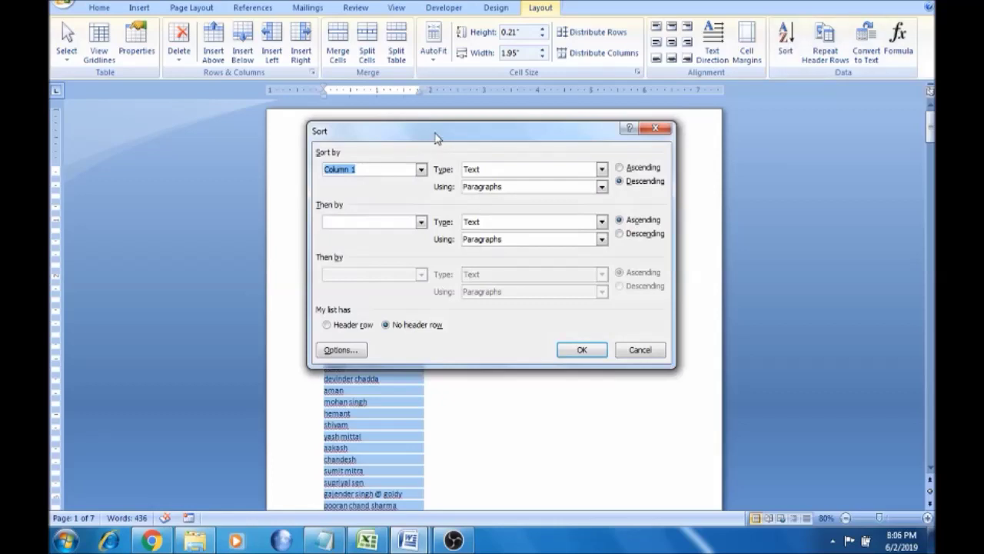
{"action": "left_click_drag", "start_coordinate": [435, 137], "coordinate": [637, 134]}
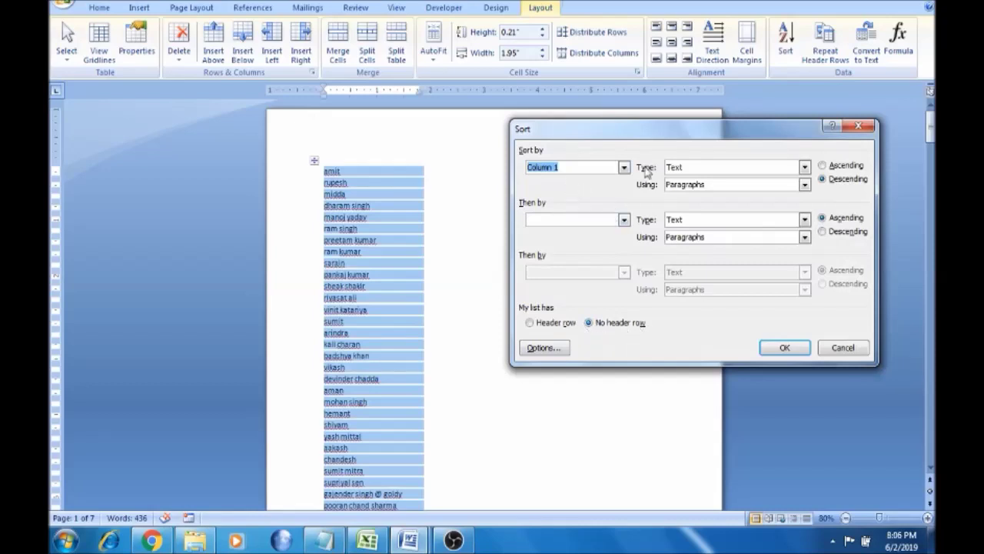
{"action": "left_click", "coordinate": [823, 166]}
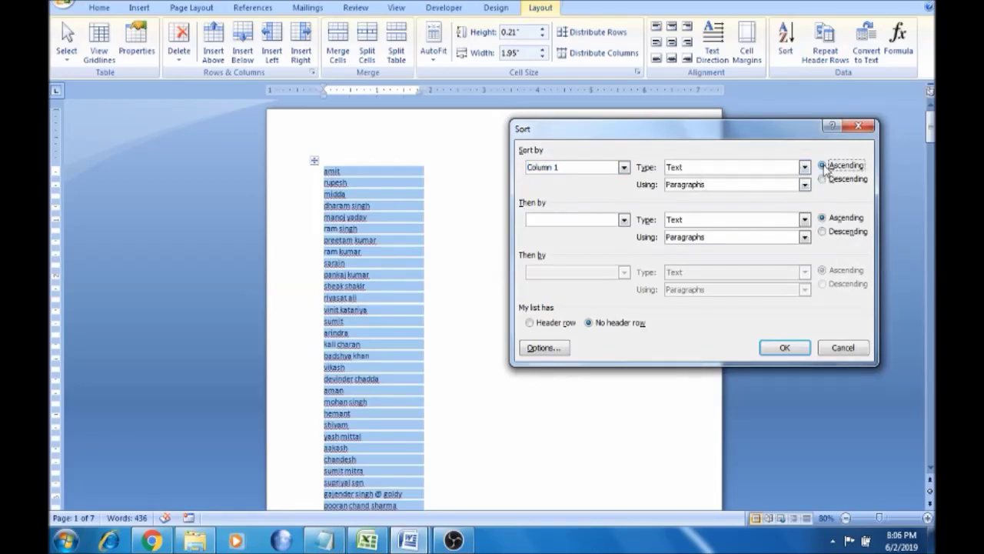
{"action": "left_click", "coordinate": [824, 178]}
{"action": "left_click", "coordinate": [824, 166]}
{"action": "left_click", "coordinate": [784, 348]}
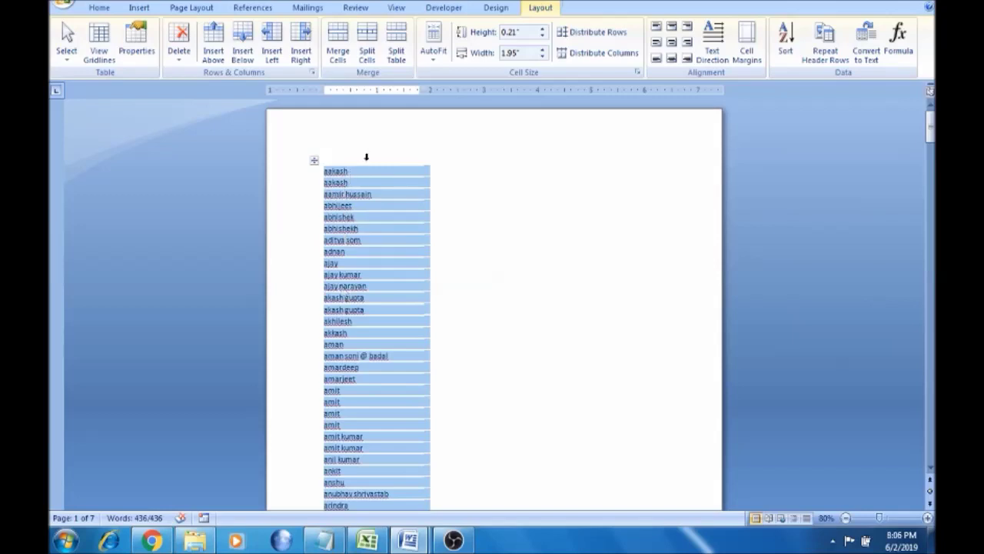
{"action": "left_click", "coordinate": [786, 61]}
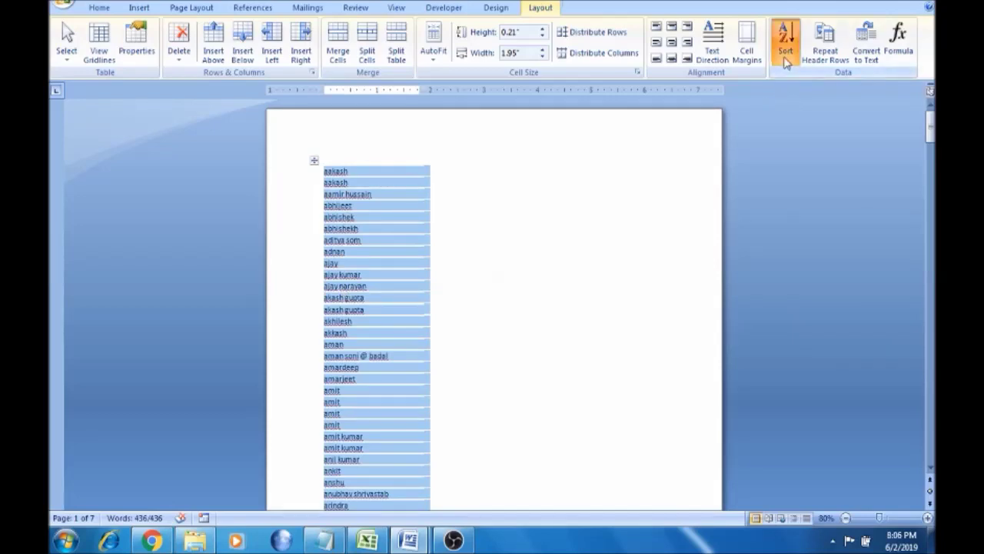
Step: Apply a descending sort to the names, then undo both sorts
{"action": "left_click", "coordinate": [823, 180]}
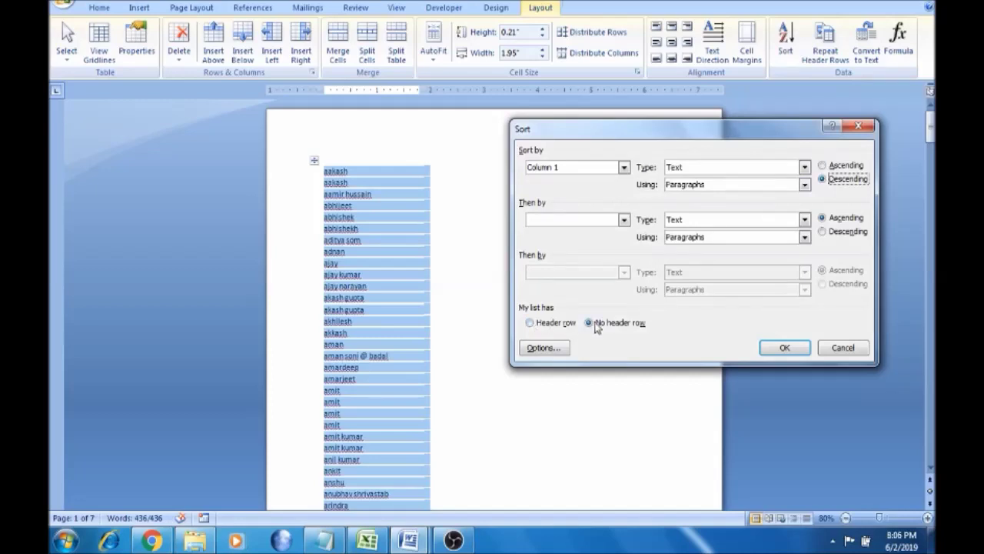
{"action": "left_click", "coordinate": [772, 349]}
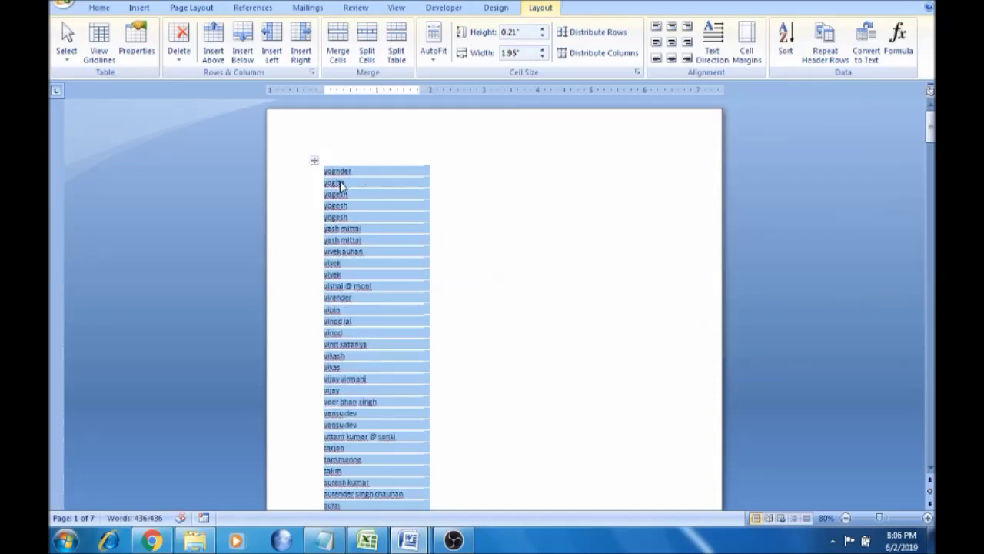
{"action": "key", "text": "ctrl+z"}
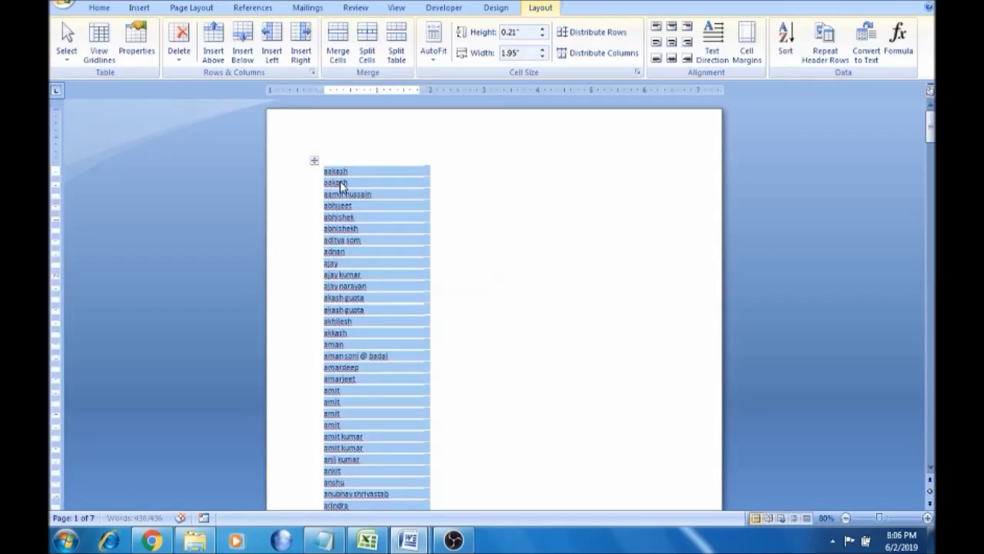
{"action": "key", "text": "ctrl+z"}
{"action": "key", "text": "ctrl+z"}
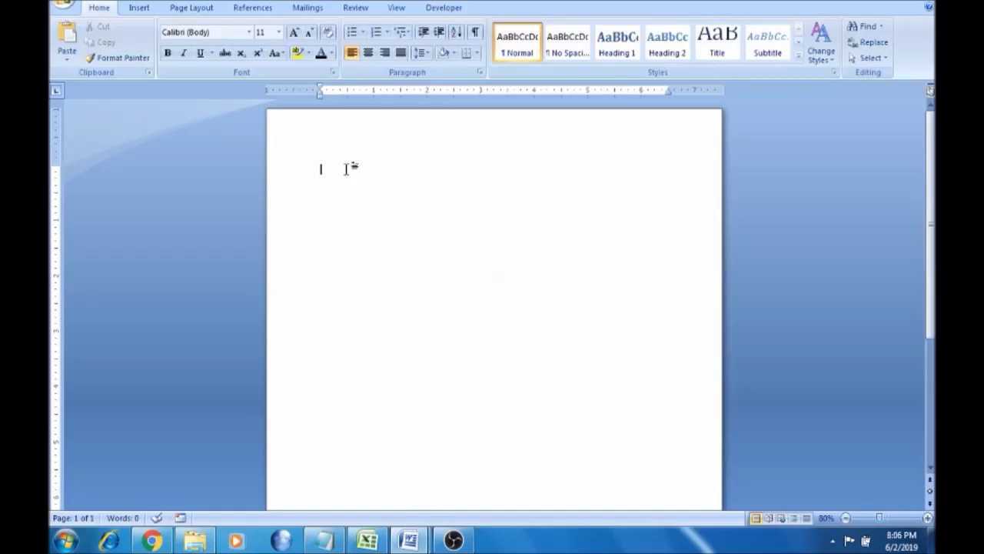
Step: Copy the Excel range A1:D265, OrderNum through Date of Purchase, and return to Document2
{"action": "left_click", "coordinate": [325, 540]}
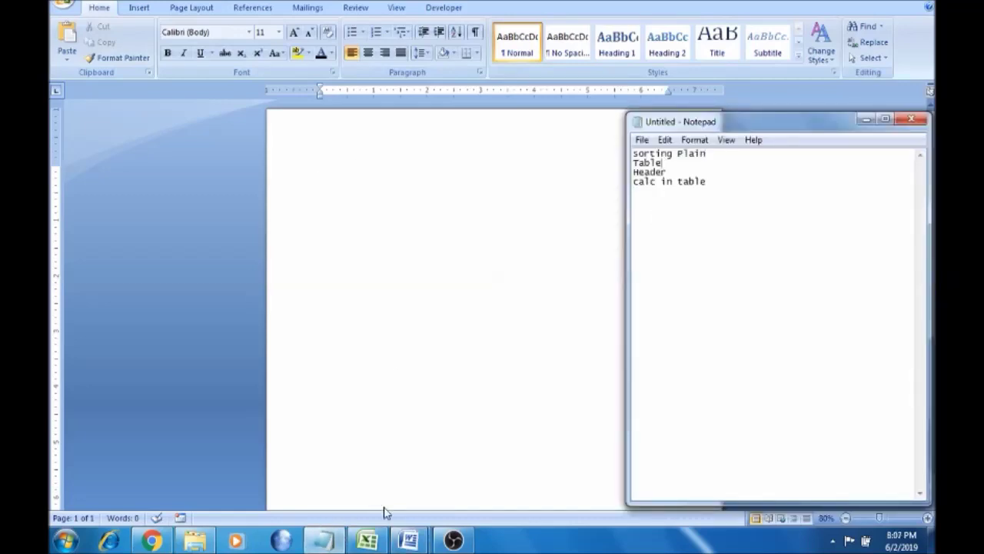
{"action": "left_click", "coordinate": [369, 542]}
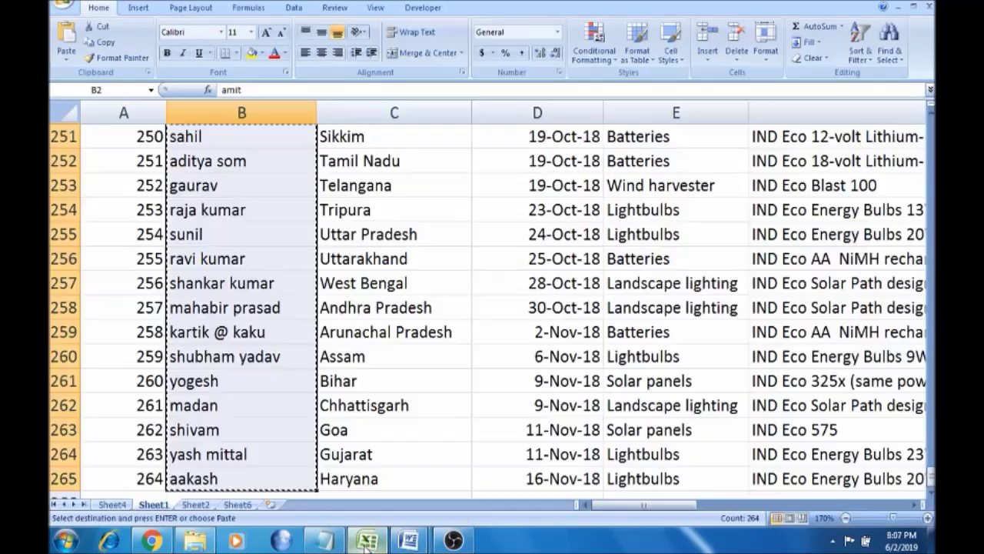
{"action": "left_click", "coordinate": [367, 257]}
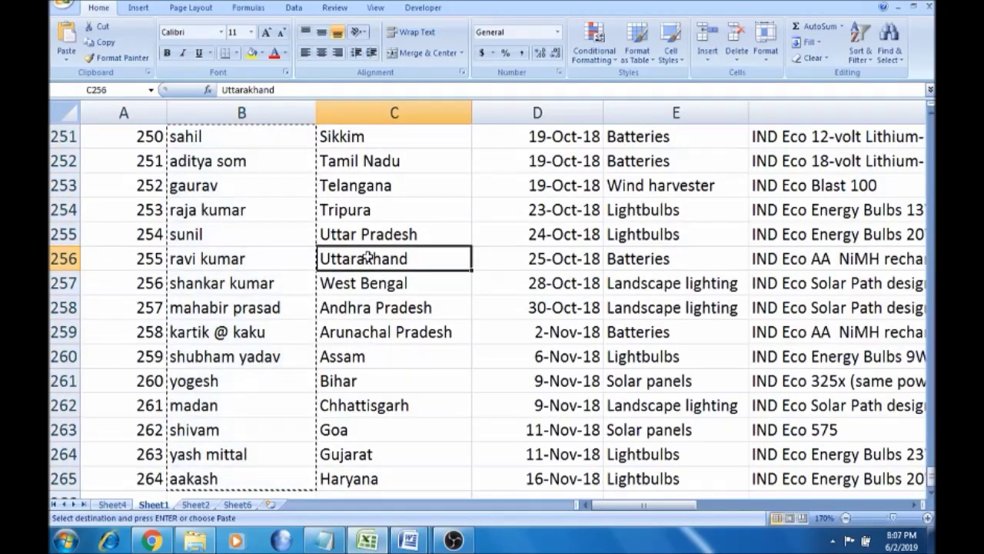
{"action": "key", "text": "ctrl+Home"}
{"action": "key", "text": "Escape"}
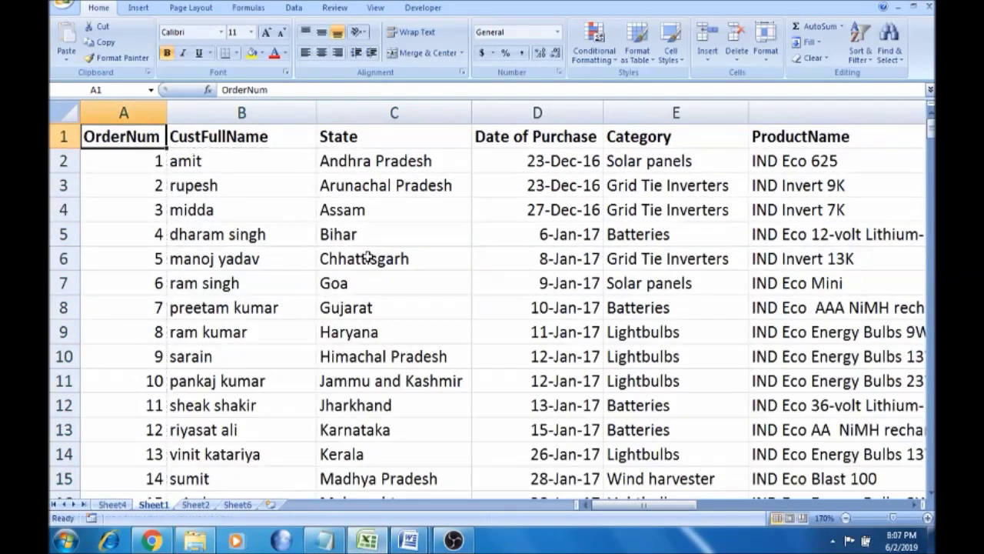
{"action": "key", "text": "shift+Right"}
{"action": "key", "text": "shift+Right"}
{"action": "key", "text": "shift+Right"}
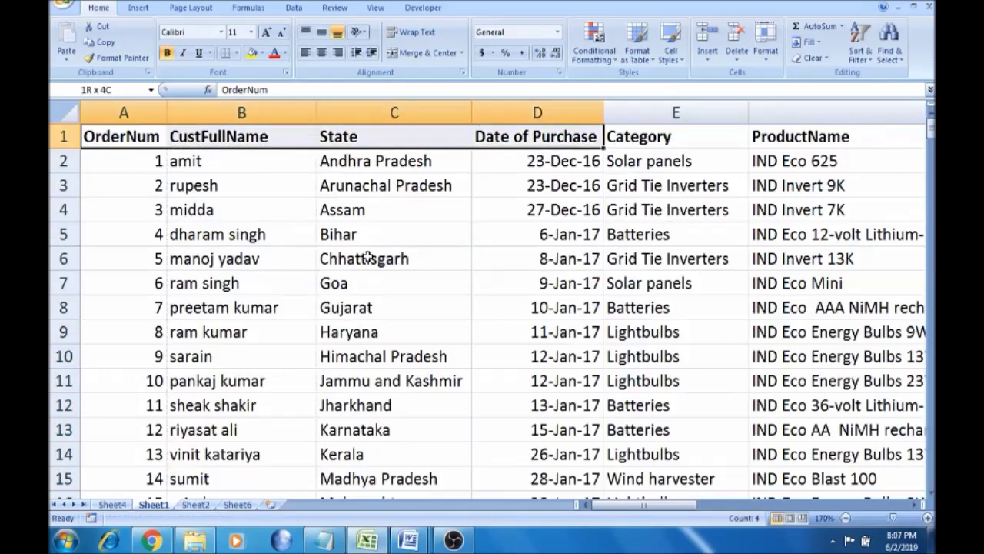
{"action": "key", "text": "ctrl+shift+Down"}
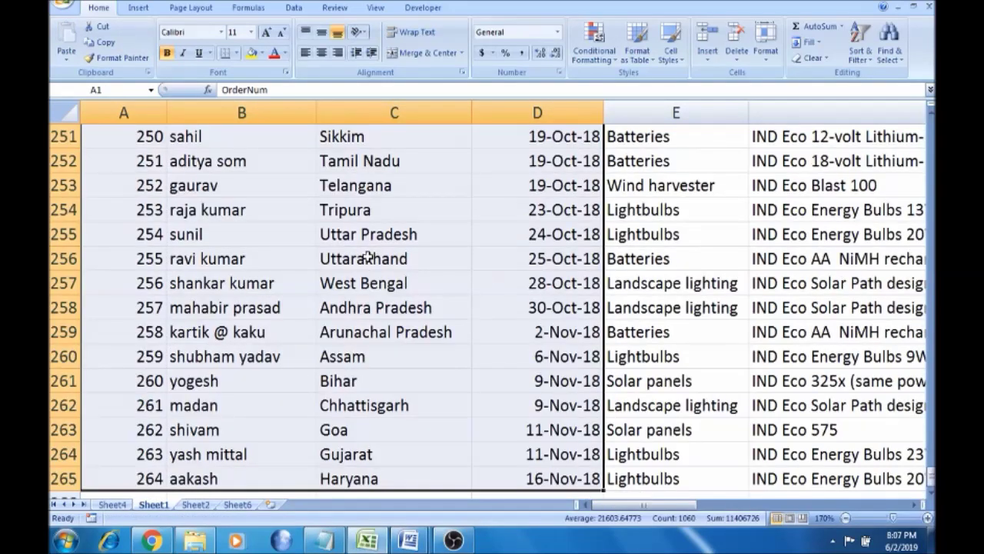
{"action": "key", "text": "ctrl+c"}
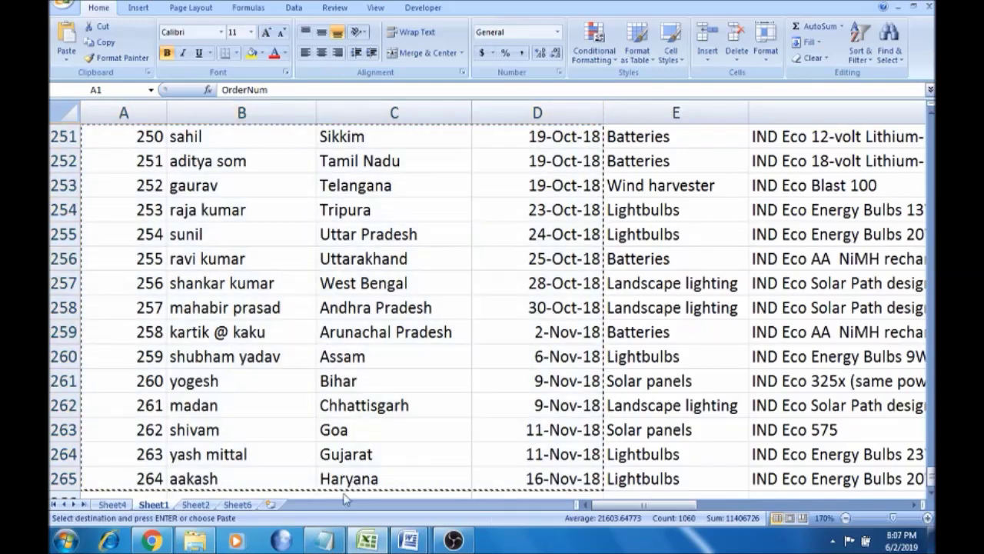
{"action": "mouse_move", "coordinate": [408, 540]}
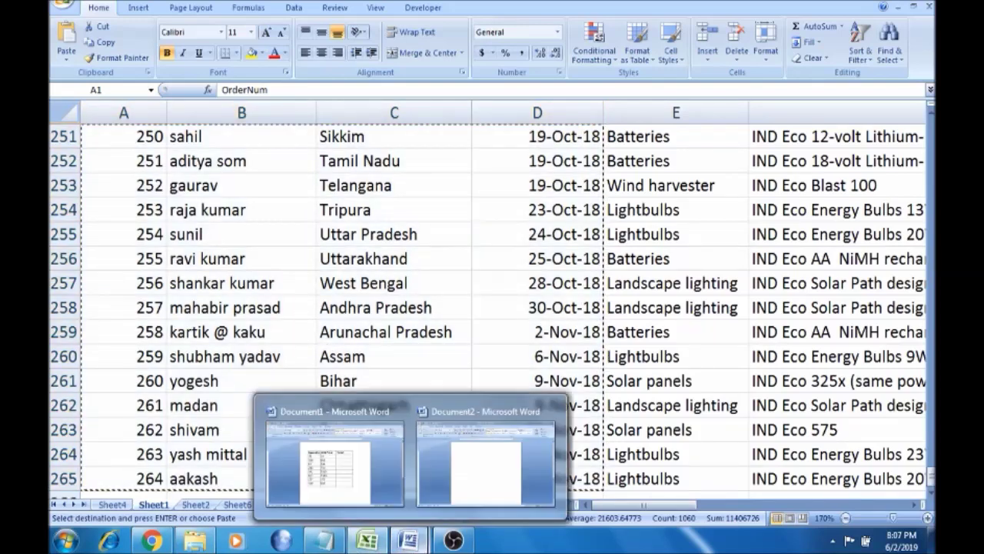
{"action": "left_click", "coordinate": [470, 498]}
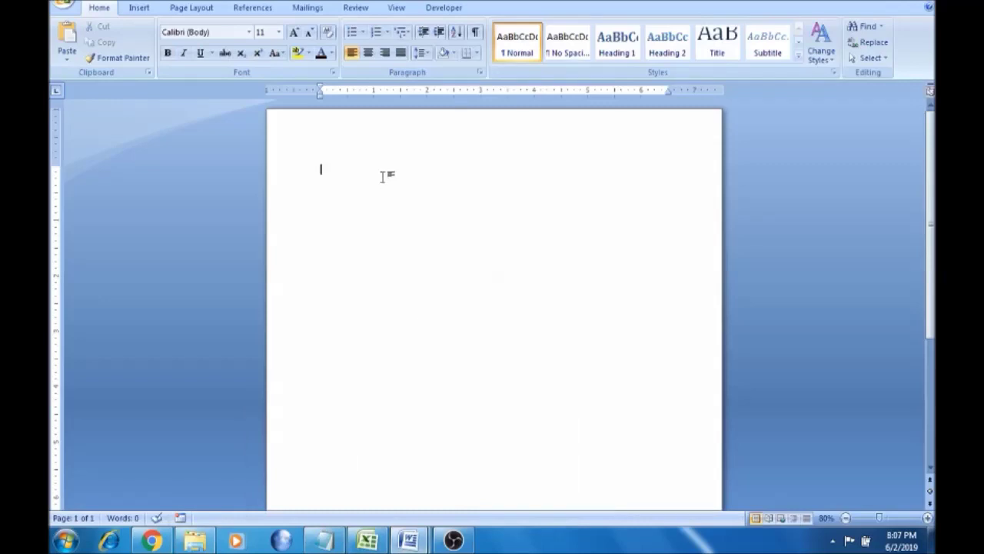
Step: Paste the order list into Document2 with Match Destination Table Style formatting
{"action": "key", "text": "ctrl+v"}
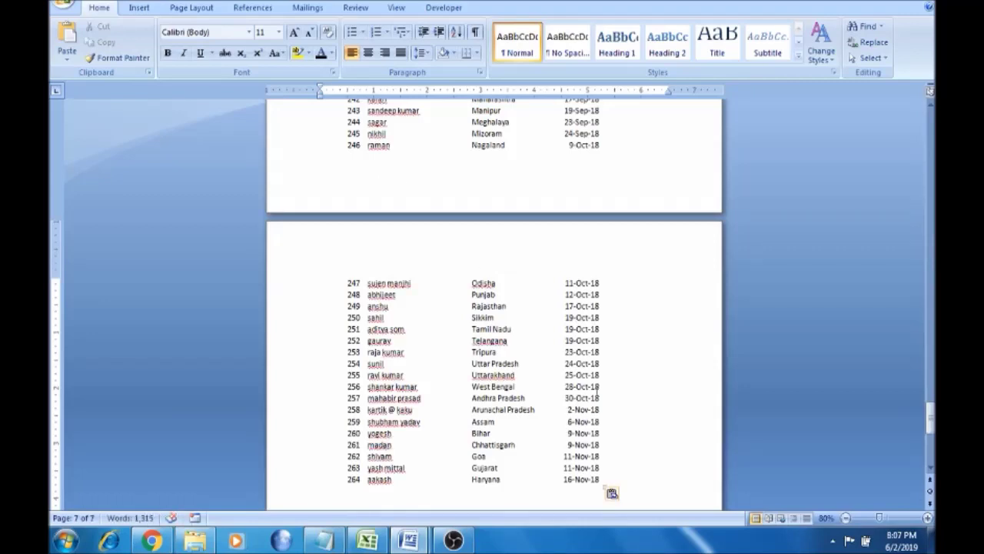
{"action": "left_click", "coordinate": [616, 496]}
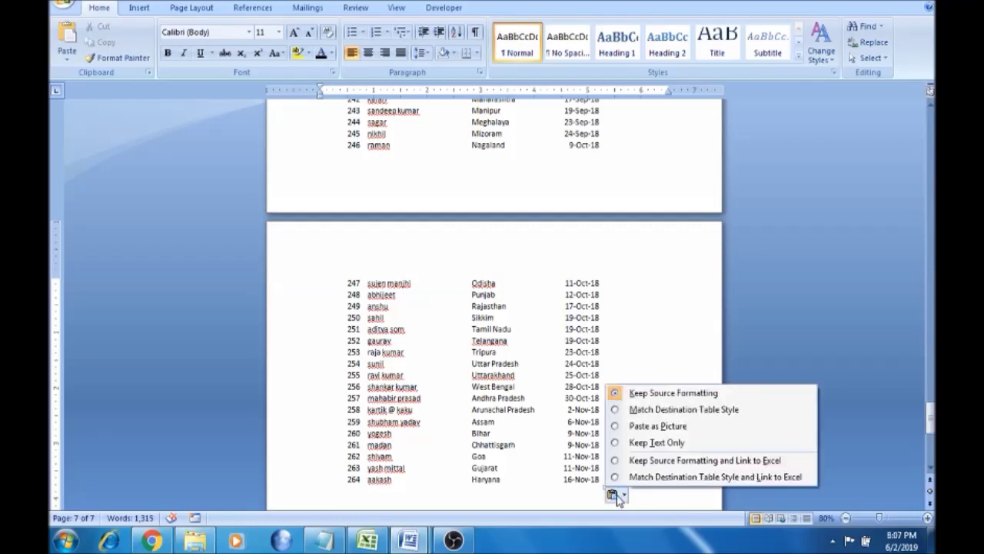
{"action": "left_click", "coordinate": [684, 410]}
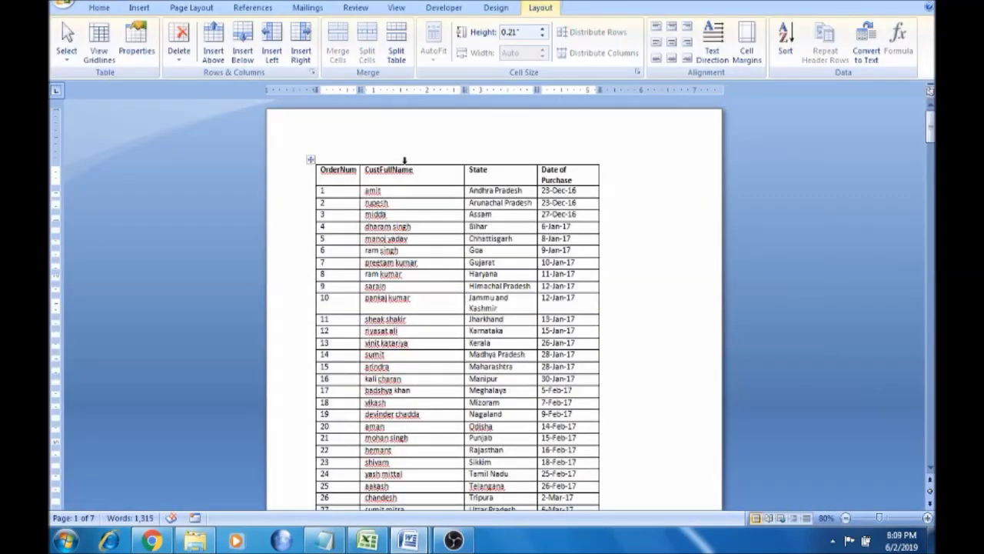
Step: Sort the order table by State, text ascending, treating the first row as a header
{"action": "left_click", "coordinate": [404, 160]}
{"action": "left_click", "coordinate": [403, 178]}
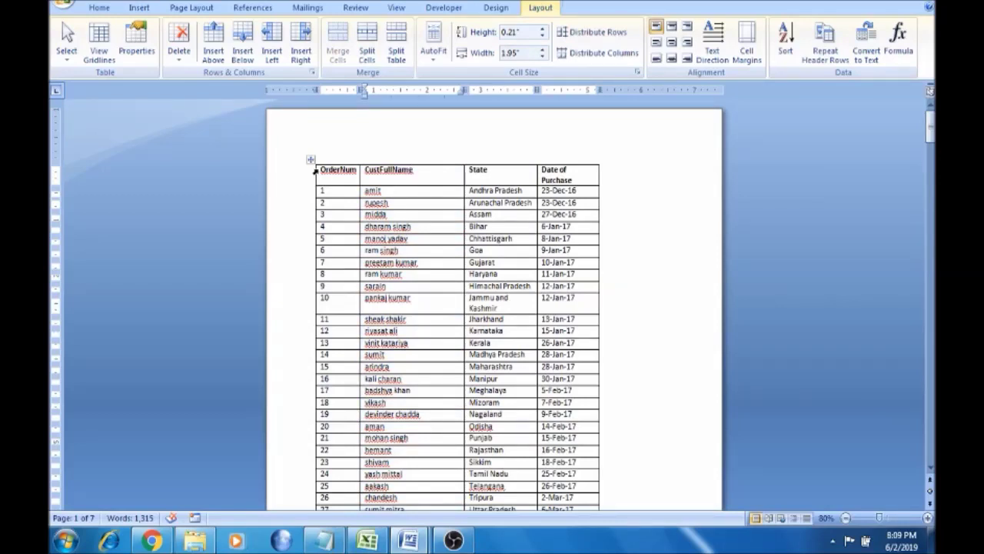
{"action": "mouse_move", "coordinate": [321, 171]}
{"action": "left_mouse_down"}
{"action": "mouse_move", "coordinate": [462, 300]}
{"action": "mouse_move", "coordinate": [569, 492]}
{"action": "mouse_move", "coordinate": [589, 280]}
{"action": "mouse_move", "coordinate": [591, 288]}
{"action": "mouse_move", "coordinate": [539, 286]}
{"action": "mouse_move", "coordinate": [493, 184]}
{"action": "mouse_move", "coordinate": [412, 81]}
{"action": "mouse_move", "coordinate": [323, 164]}
{"action": "left_mouse_up"}
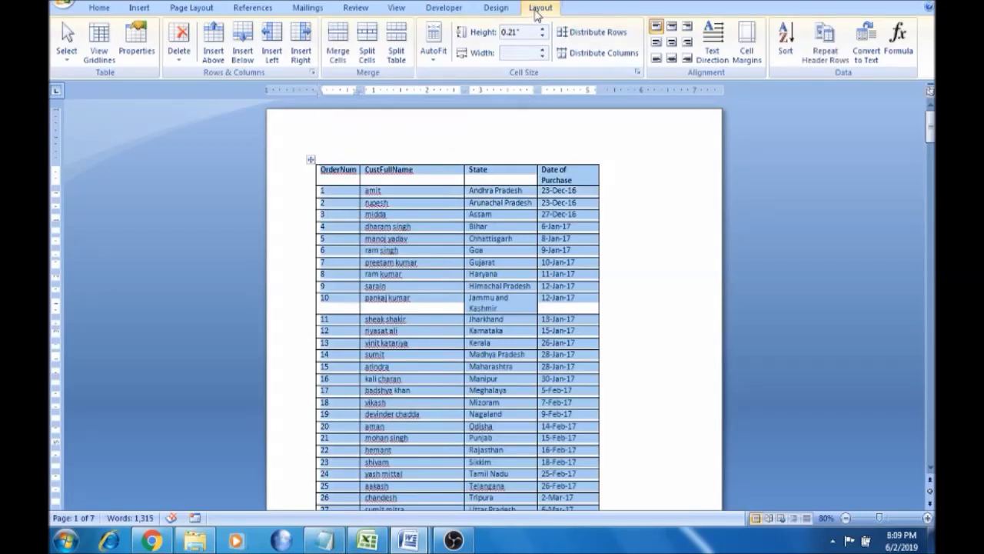
{"action": "left_click", "coordinate": [786, 60]}
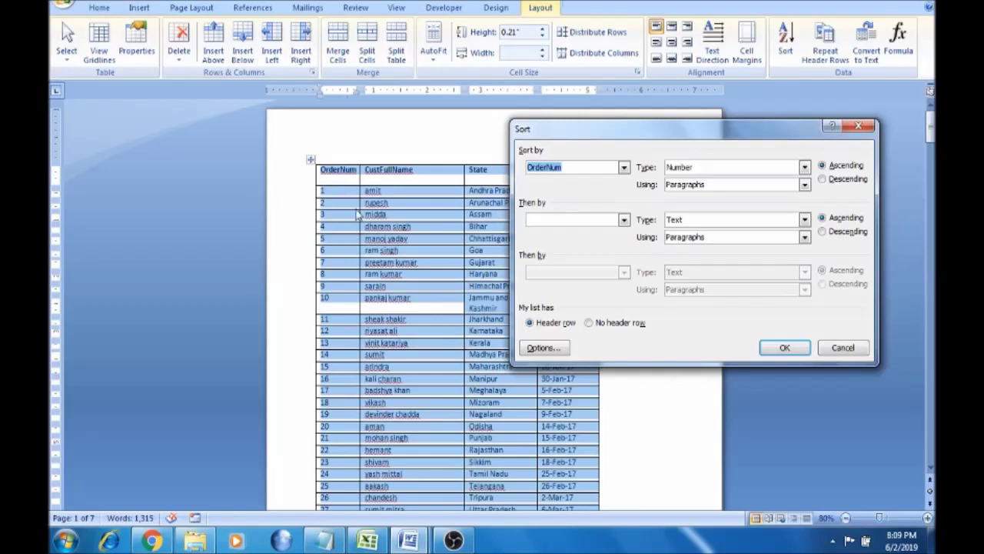
{"action": "left_click_drag", "start_coordinate": [627, 133], "coordinate": [752, 121]}
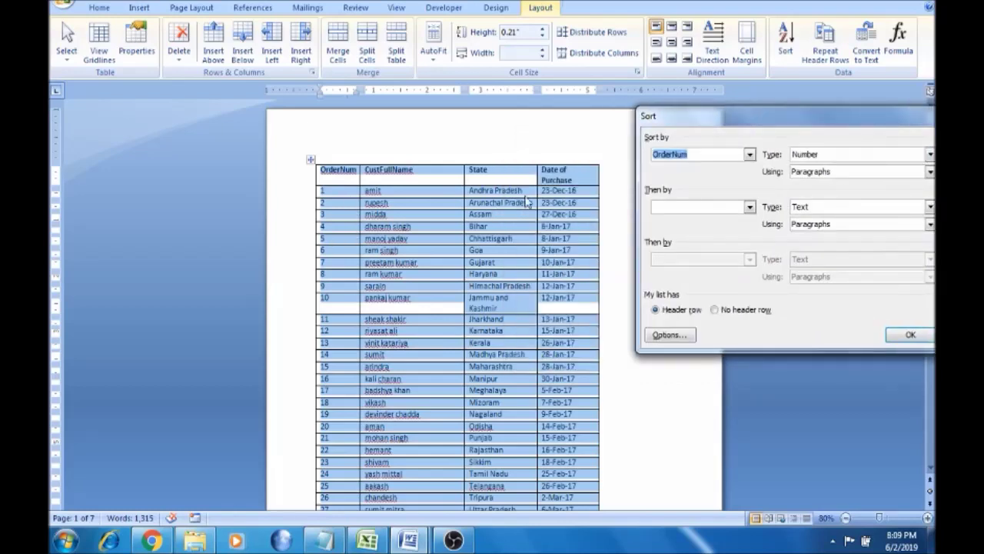
{"action": "left_click", "coordinate": [749, 155]}
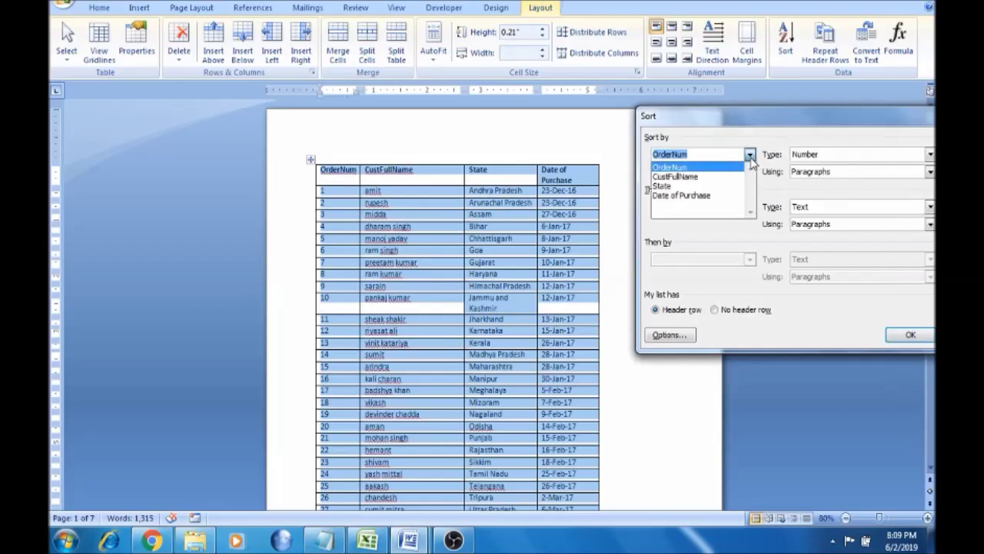
{"action": "left_click", "coordinate": [698, 185]}
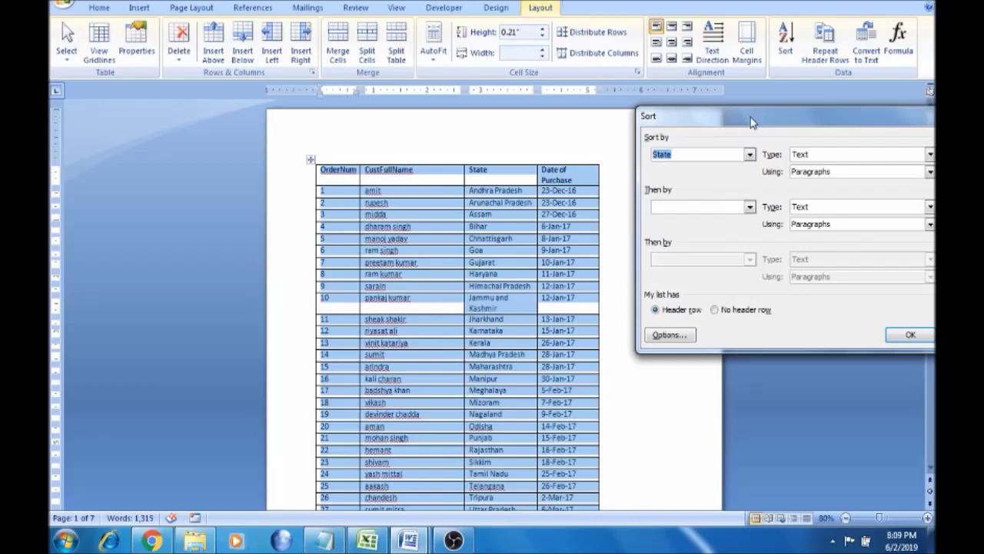
{"action": "left_click_drag", "start_coordinate": [750, 119], "coordinate": [227, 188]}
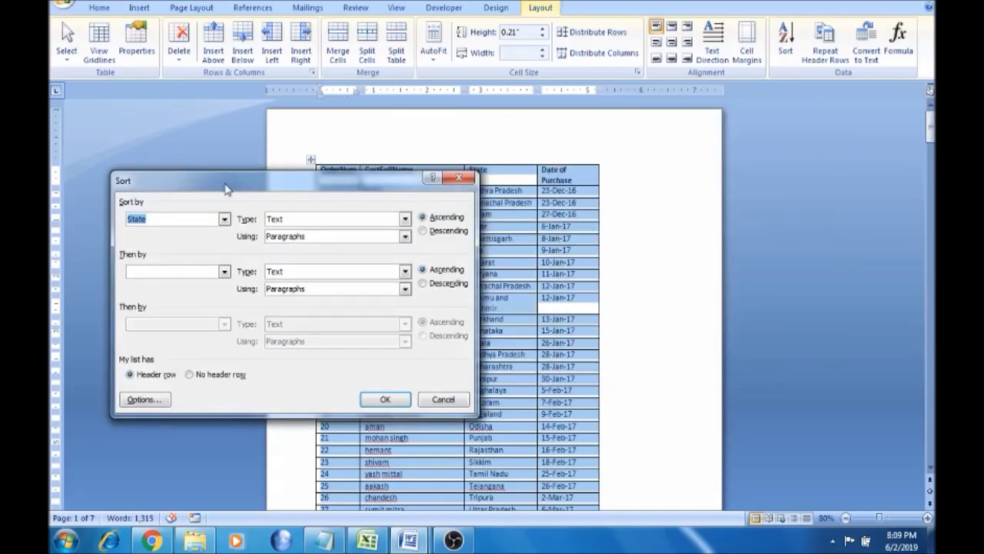
{"action": "left_click", "coordinate": [389, 399]}
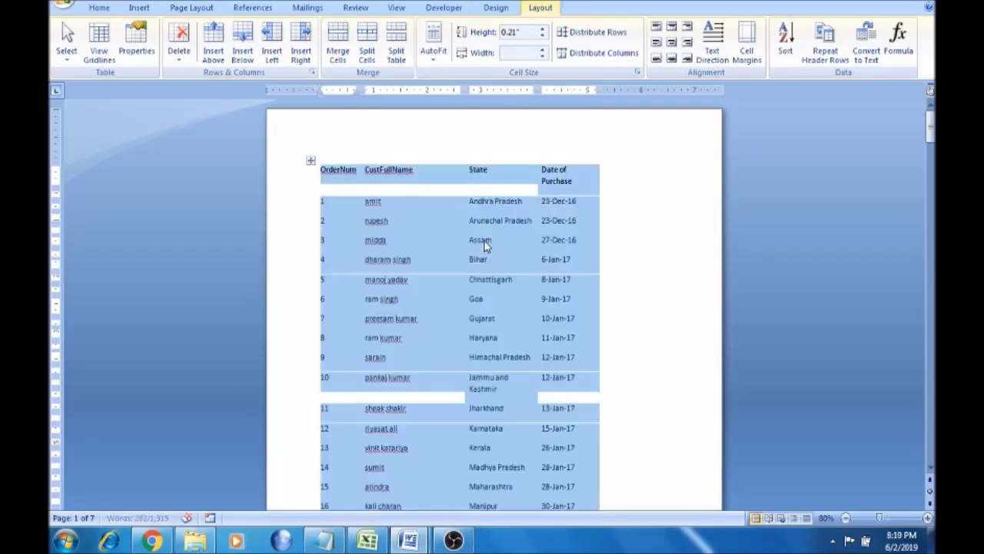
Step: Delete the sorted order table from the document
{"action": "left_click", "coordinate": [607, 194]}
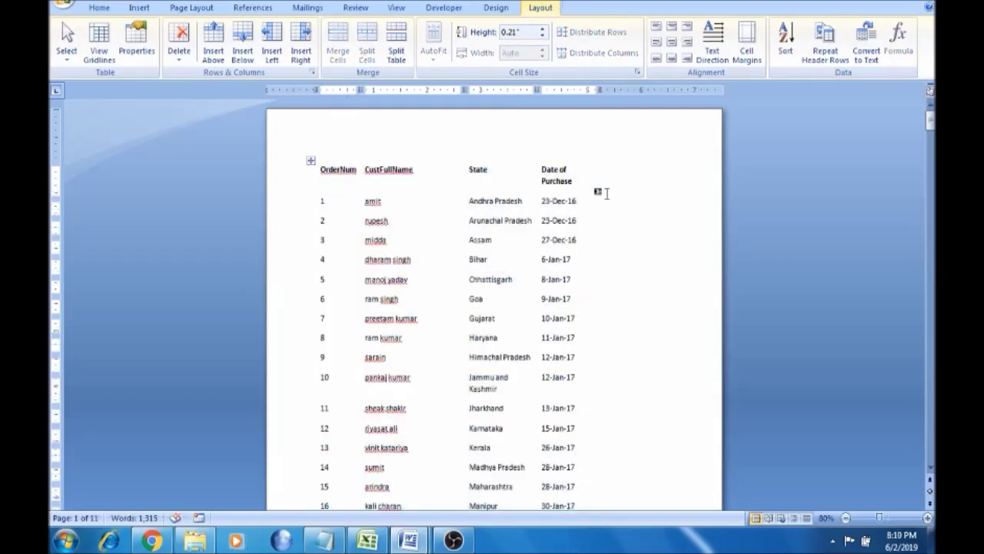
{"action": "key", "text": "ctrl+a"}
{"action": "key", "text": "Delete"}
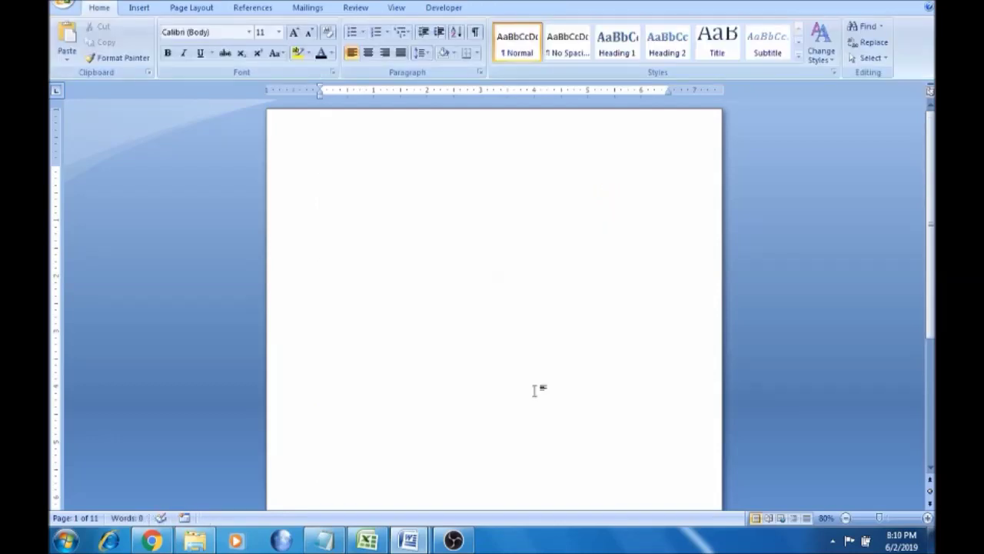
Step: Paste the Excel order list again as a bordered table matching the destination style
{"action": "left_click", "coordinate": [368, 541]}
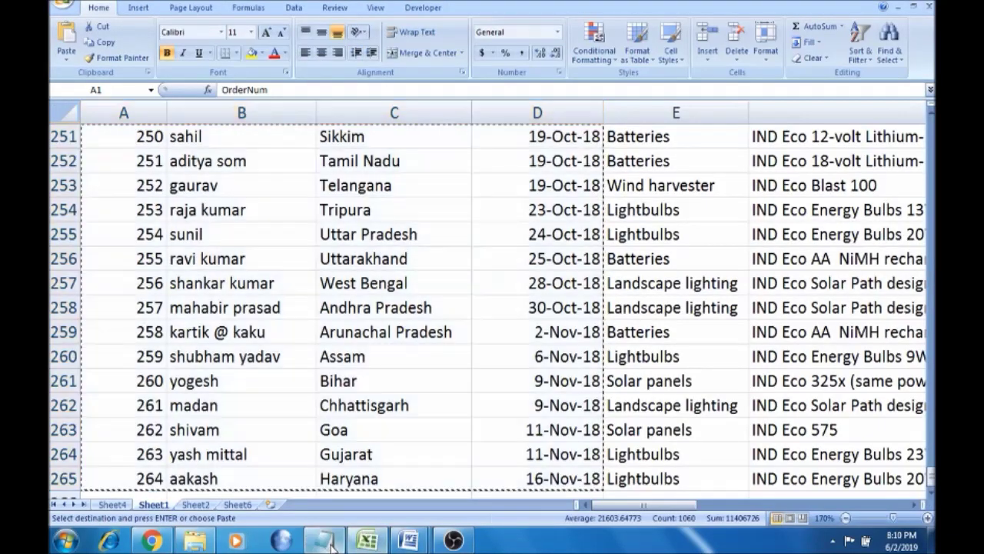
{"action": "left_click", "coordinate": [324, 541]}
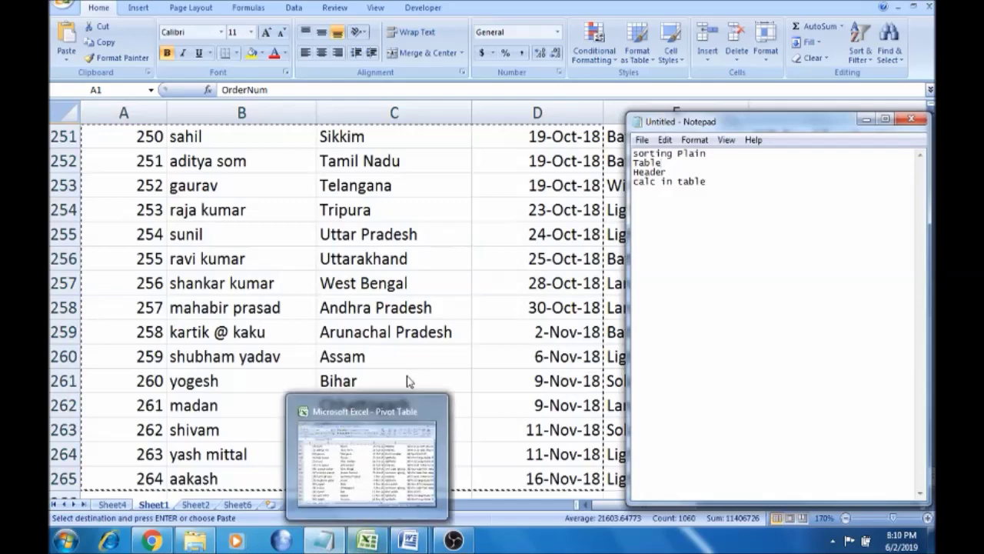
{"action": "left_click", "coordinate": [326, 542]}
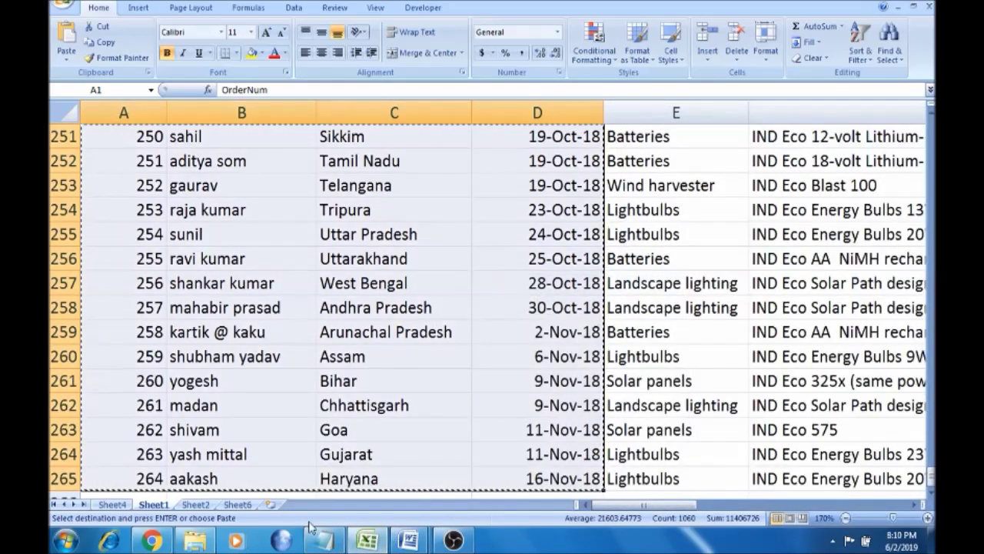
{"action": "mouse_move", "coordinate": [413, 544]}
{"action": "left_click", "coordinate": [492, 468]}
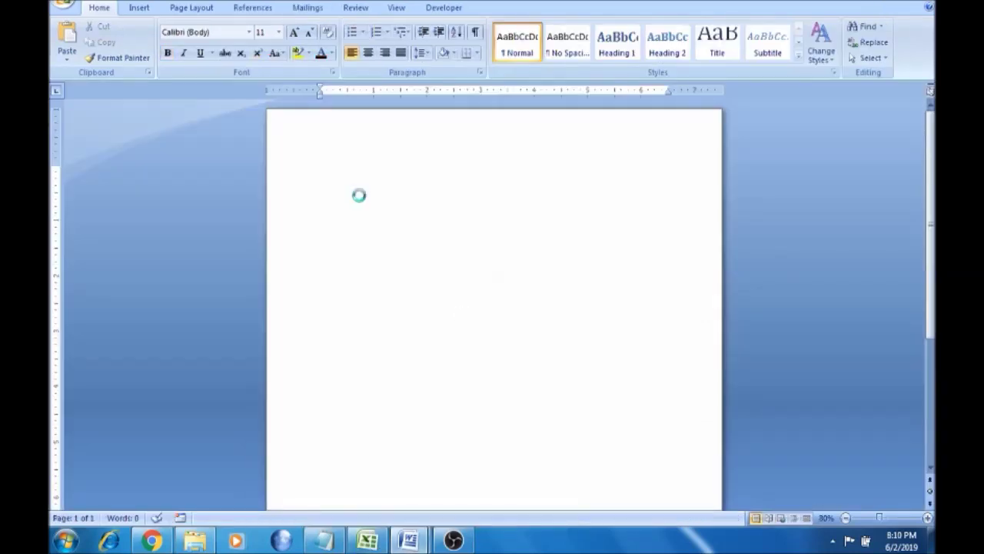
{"action": "key", "text": "ctrl+v"}
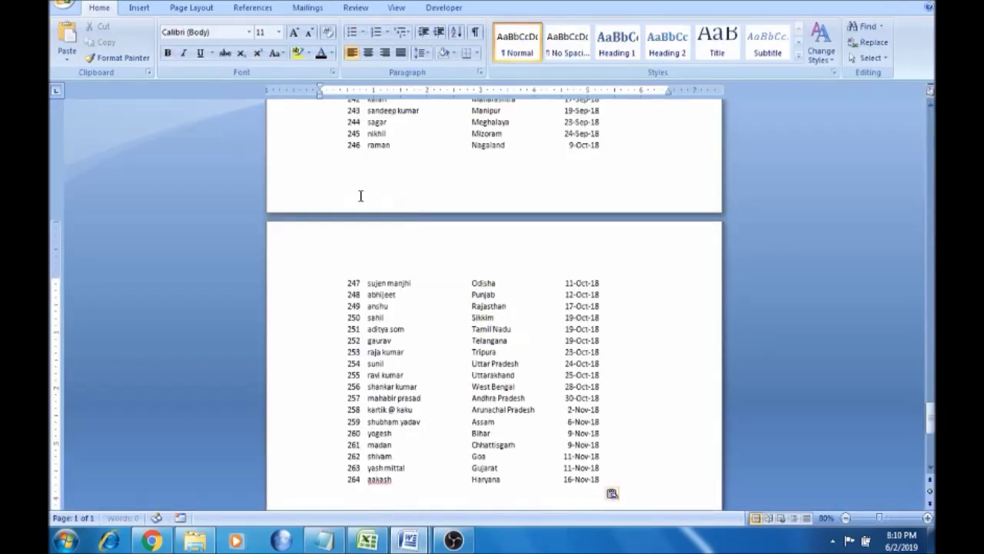
{"action": "left_click", "coordinate": [615, 496]}
{"action": "left_click", "coordinate": [644, 409]}
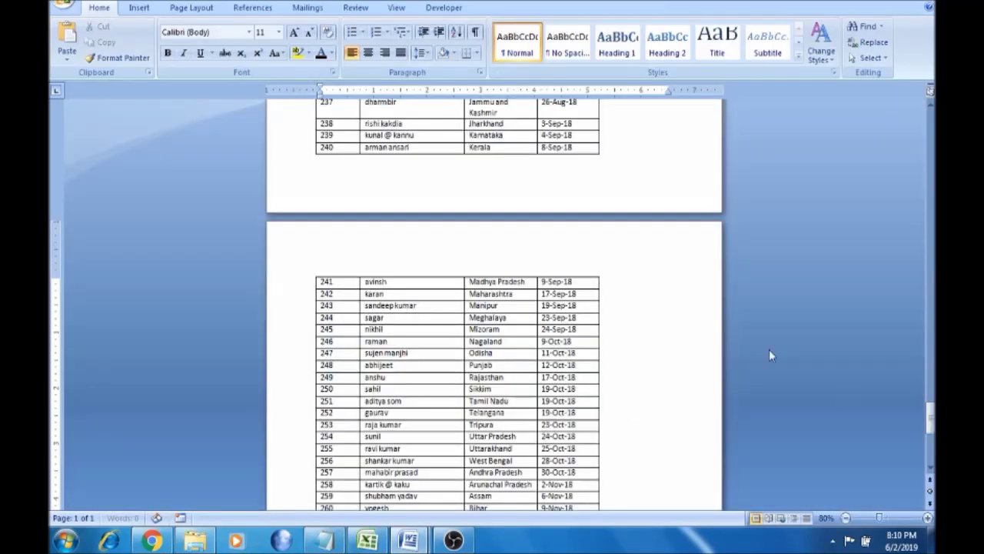
{"action": "left_click_drag", "start_coordinate": [931, 417], "coordinate": [930, 127]}
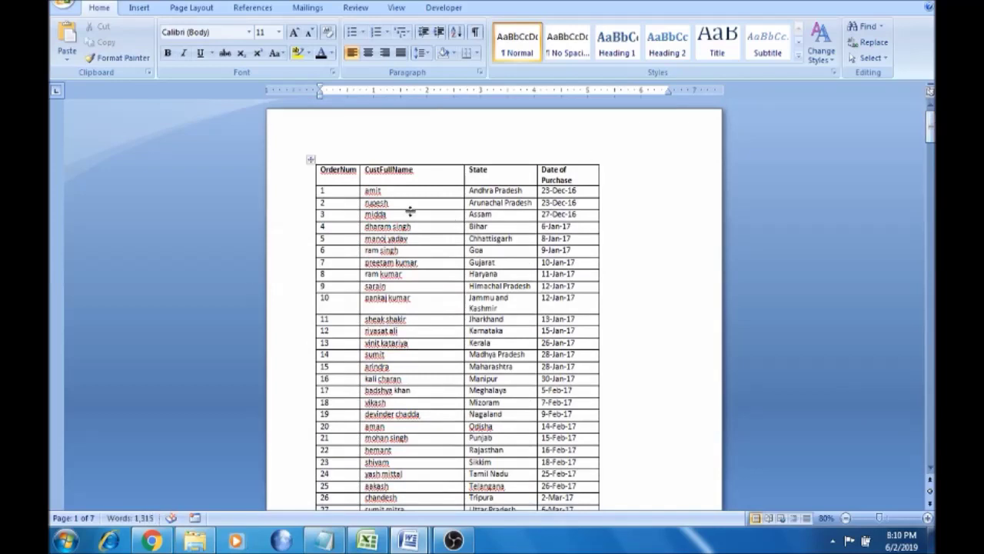
{"action": "key", "text": "ctrl+End"}
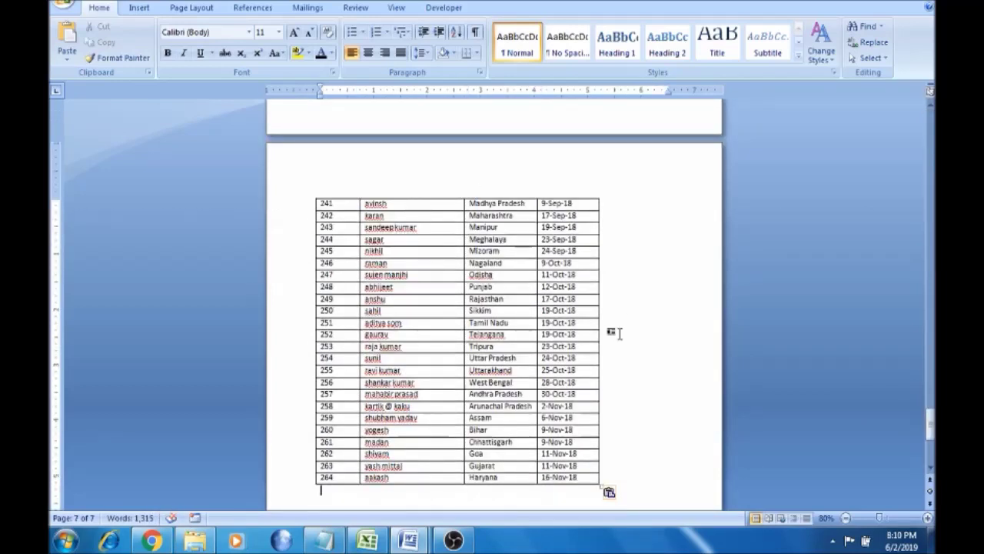
{"action": "left_click", "coordinate": [590, 347]}
{"action": "key", "text": "ctrl+Home"}
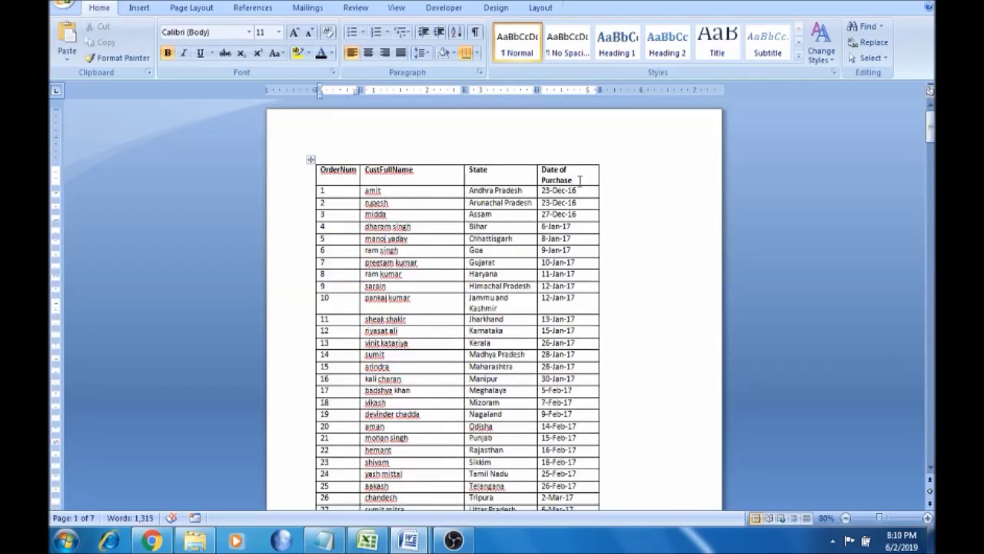
Step: Select the table's header row and turn on Repeat Header Rows
{"action": "left_click_drag", "start_coordinate": [585, 174], "coordinate": [410, 169]}
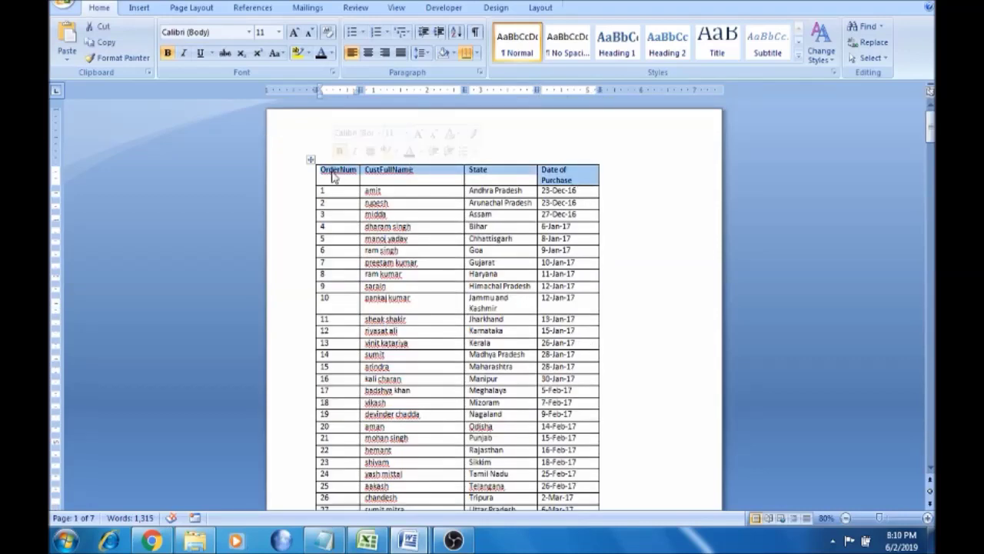
{"action": "left_click", "coordinate": [541, 7]}
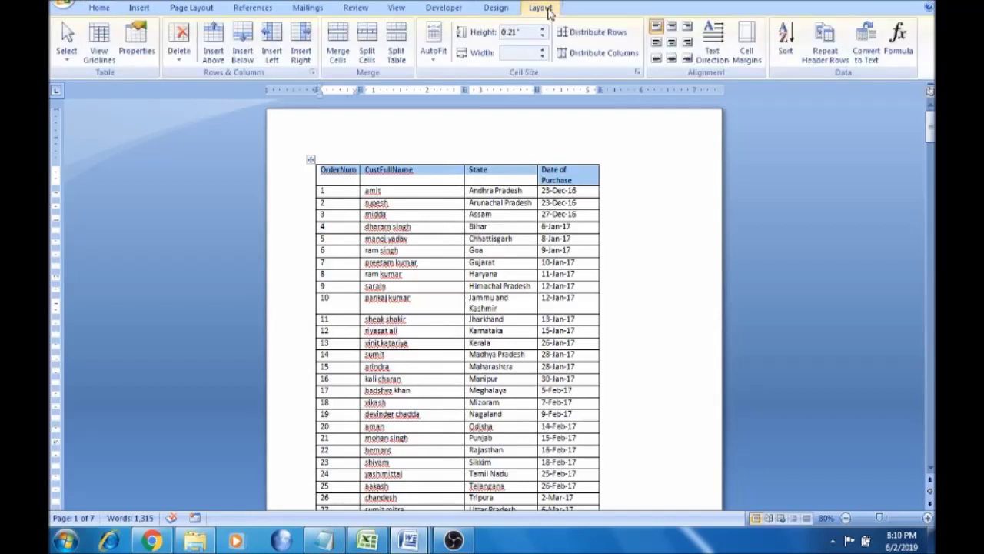
{"action": "left_click", "coordinate": [825, 67]}
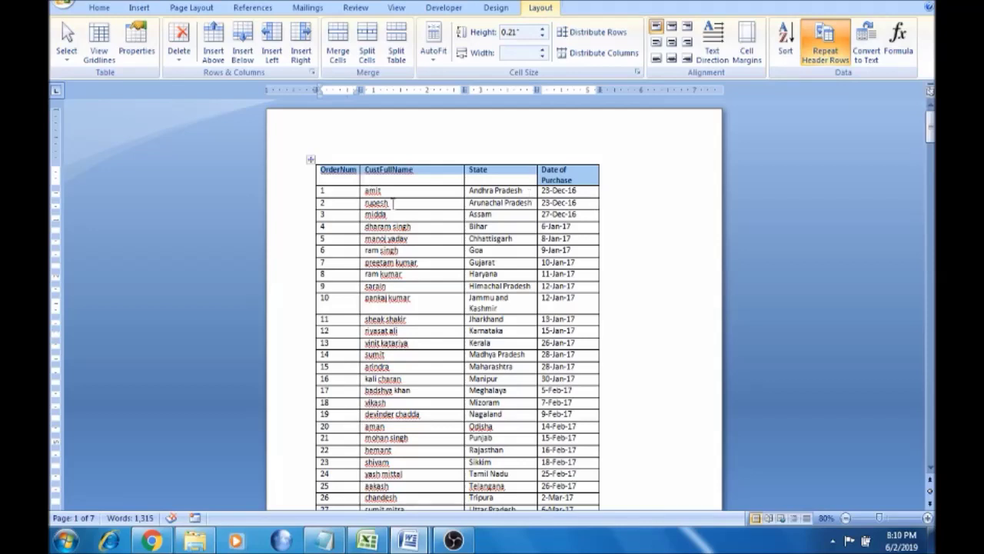
{"action": "left_click", "coordinate": [501, 217]}
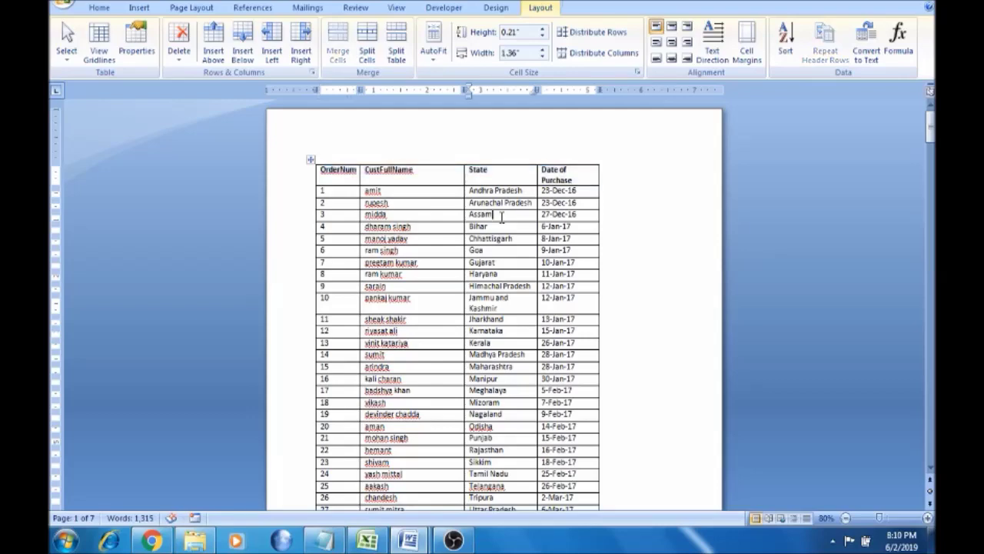
{"action": "left_click_drag", "start_coordinate": [931, 129], "coordinate": [930, 163]}
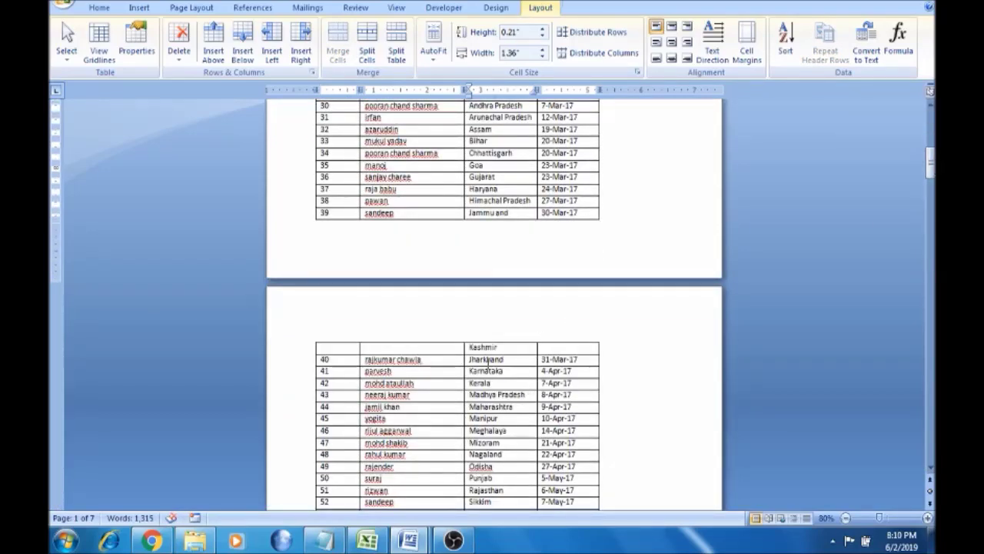
{"action": "left_click_drag", "start_coordinate": [931, 163], "coordinate": [931, 127]}
Step: Reselect the header row, apply Repeat Header Rows again, and confirm headings on page 2
{"action": "left_click_drag", "start_coordinate": [589, 183], "coordinate": [336, 169]}
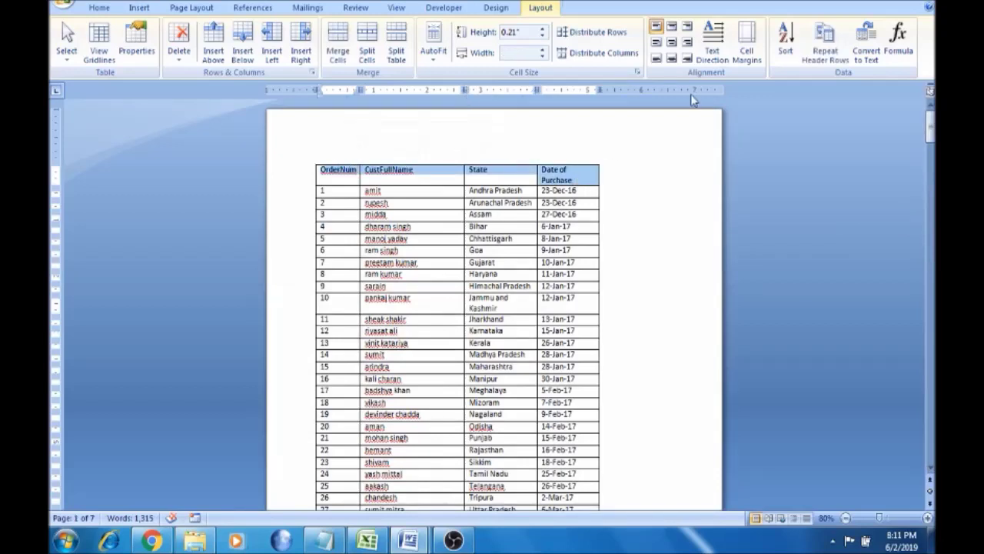
{"action": "left_click", "coordinate": [838, 63]}
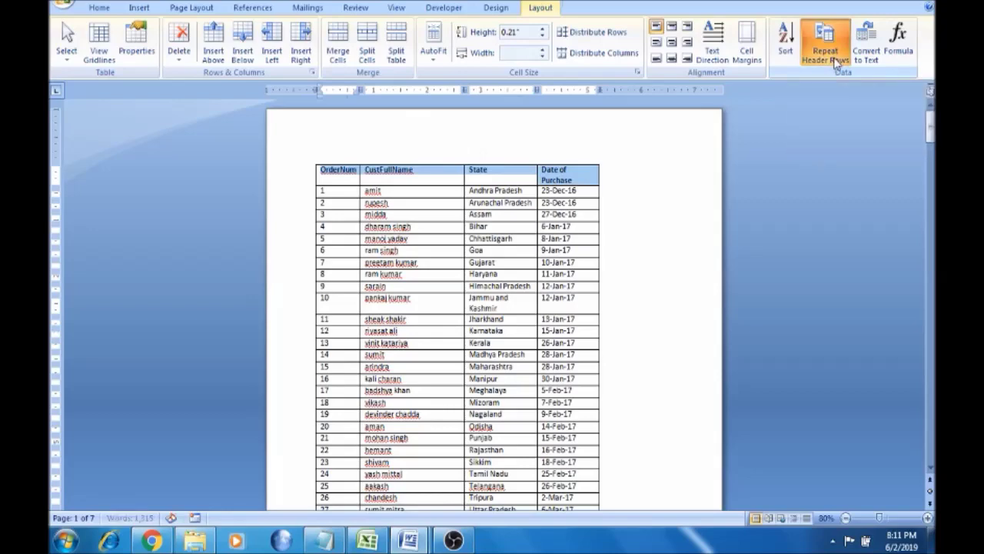
{"action": "left_click_drag", "start_coordinate": [930, 133], "coordinate": [931, 161]}
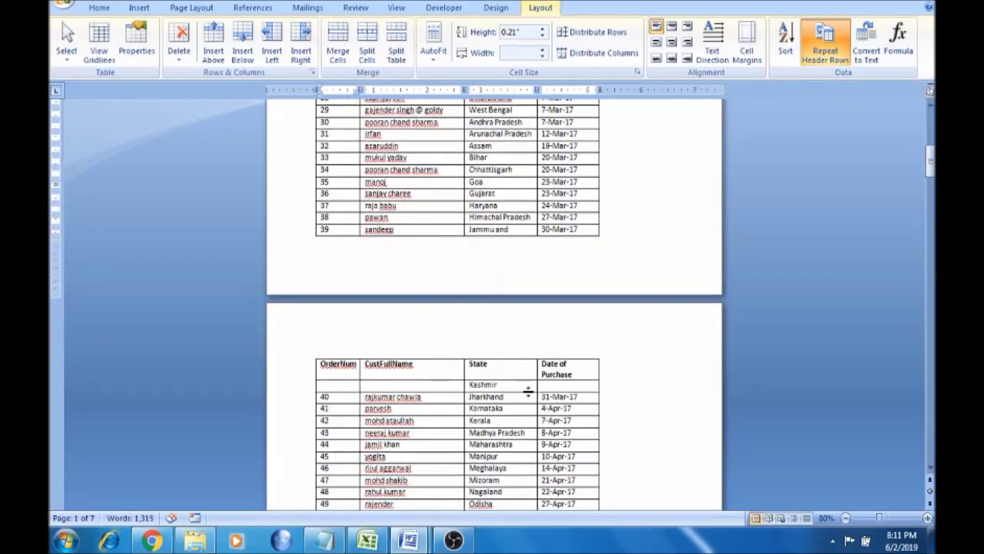
{"action": "left_click_drag", "start_coordinate": [930, 162], "coordinate": [931, 123]}
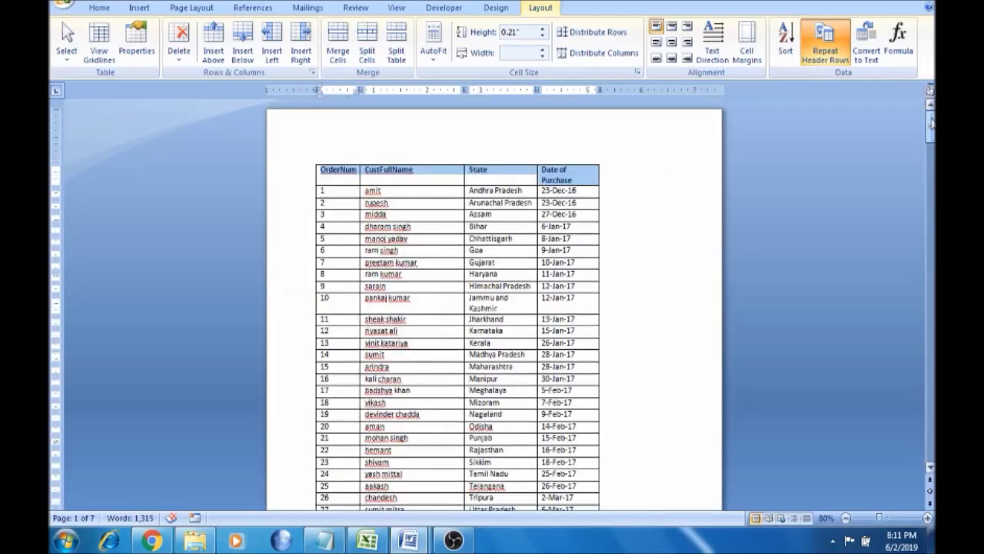
{"action": "left_click", "coordinate": [450, 174]}
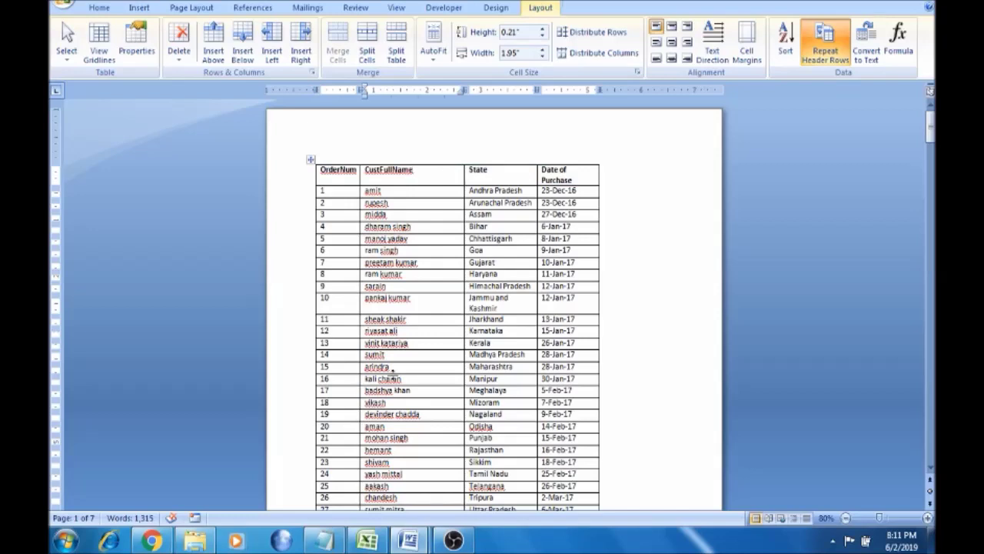
{"action": "mouse_move", "coordinate": [409, 542]}
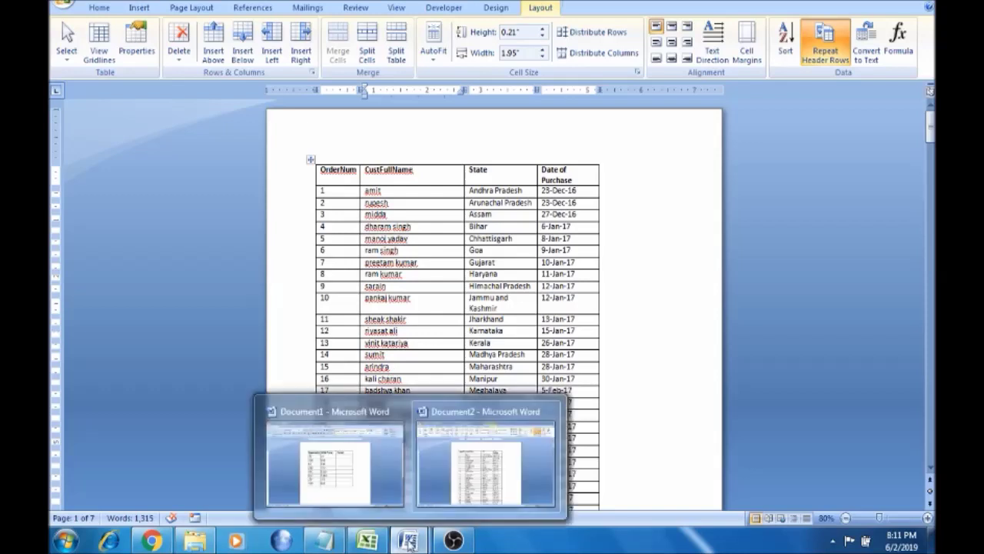
{"action": "left_click", "coordinate": [324, 541]}
Step: Switch to Document1, which holds the Quantity, Unit Price and Total table
{"action": "left_click", "coordinate": [718, 188]}
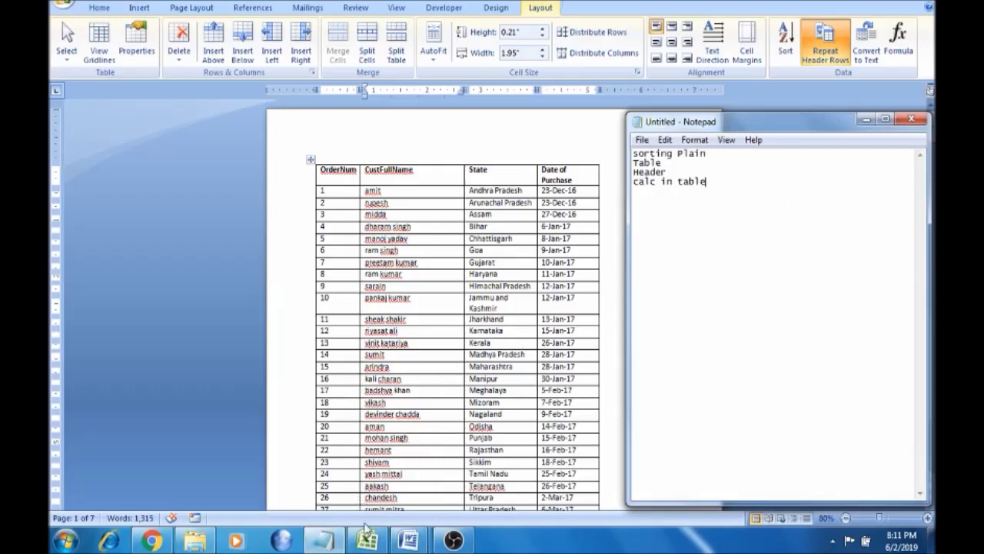
{"action": "left_click", "coordinate": [410, 541]}
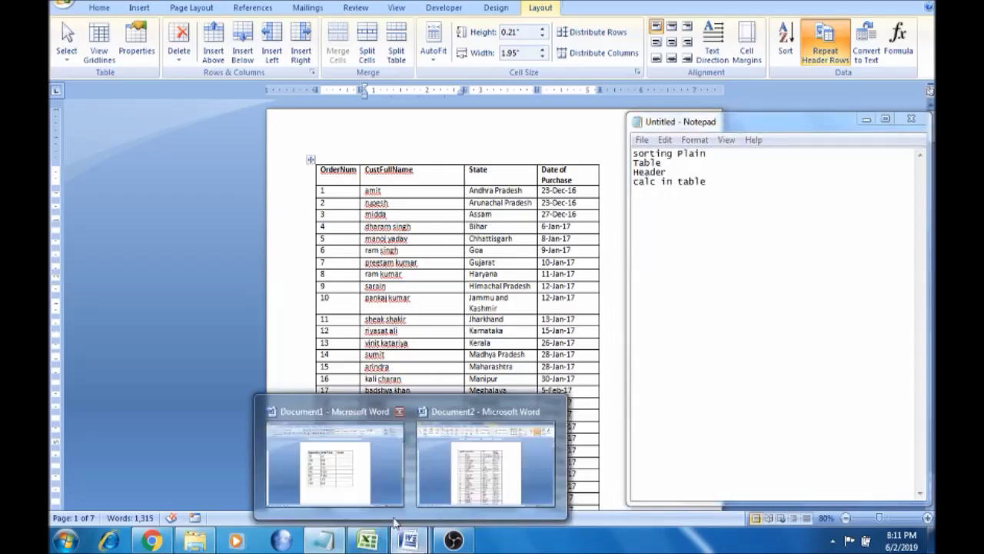
{"action": "left_click", "coordinate": [334, 467]}
Step: Check the first row's Unit Price of 93 and place the cursor in the first Total cell
{"action": "left_click", "coordinate": [531, 212]}
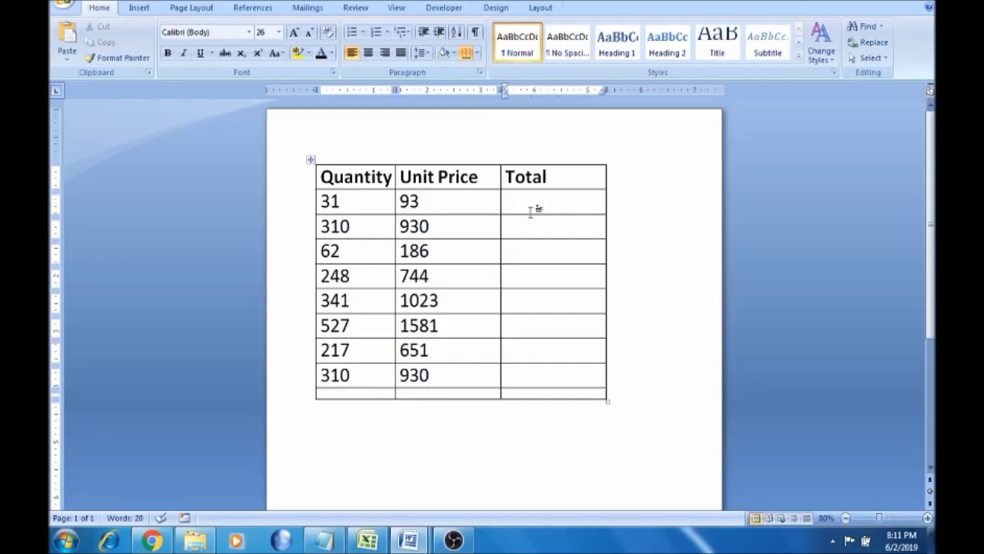
{"action": "left_click", "coordinate": [472, 201]}
{"action": "left_click", "coordinate": [563, 203]}
{"action": "left_click", "coordinate": [459, 204]}
{"action": "left_click", "coordinate": [522, 201]}
{"action": "left_click", "coordinate": [541, 7]}
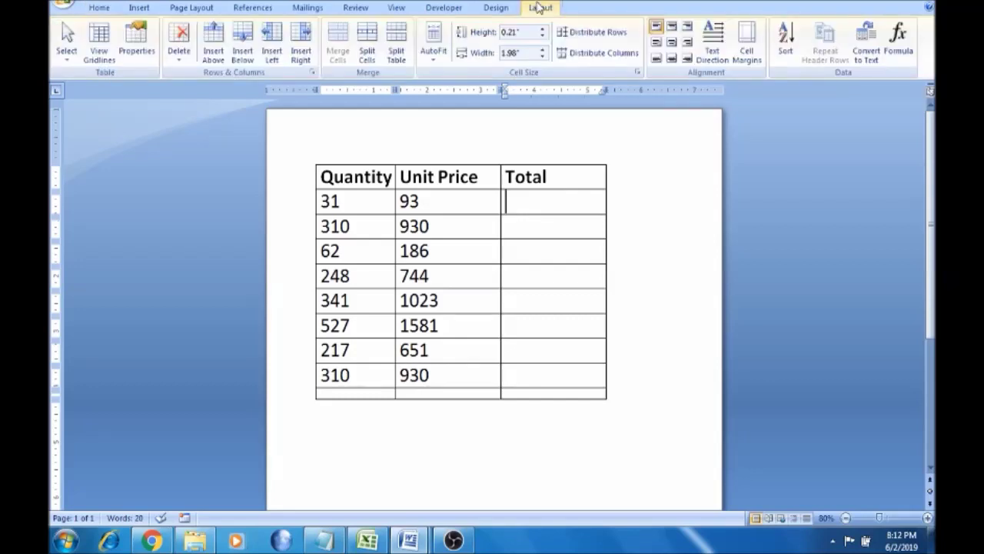
Step: Insert a =SUM(LEFT) formula in #,##0.00 format in the first Total cell, showing 124.00
{"action": "left_click", "coordinate": [909, 50]}
{"action": "left_click_drag", "start_coordinate": [482, 327], "coordinate": [736, 117]}
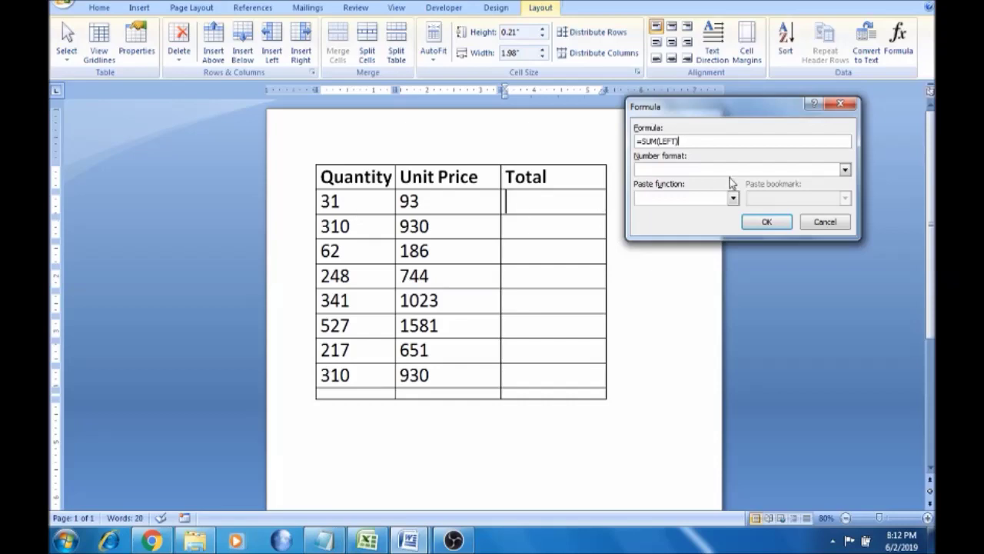
{"action": "left_click", "coordinate": [845, 170]}
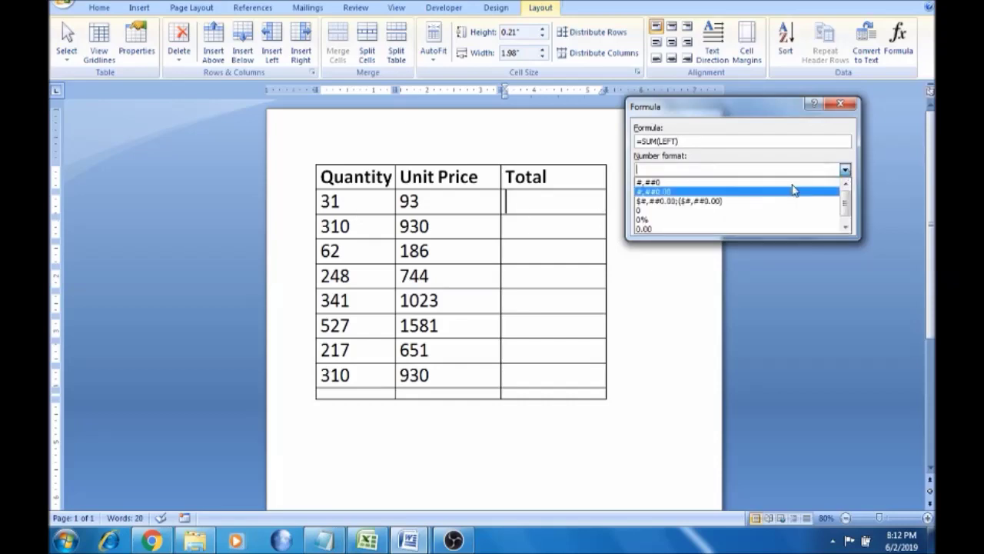
{"action": "left_click", "coordinate": [672, 192]}
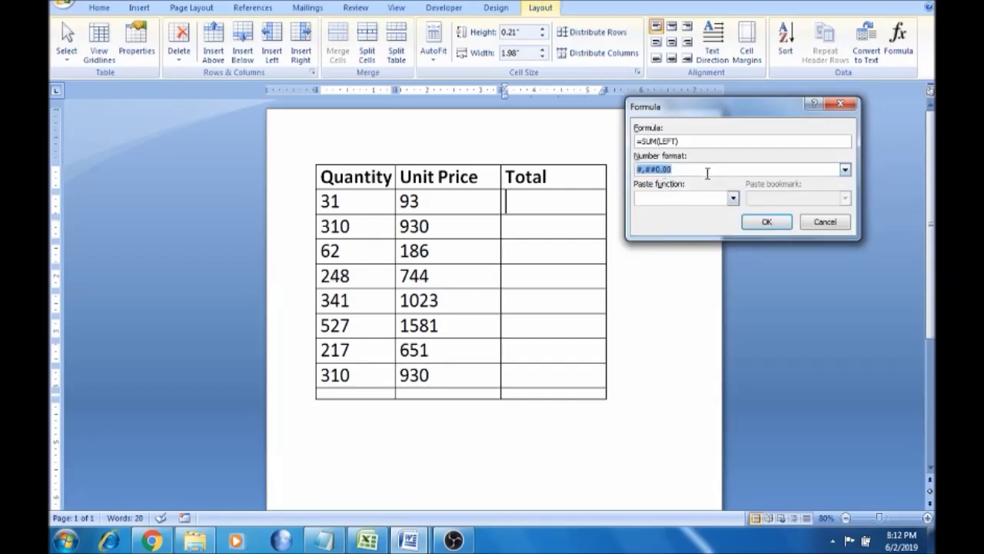
{"action": "left_click", "coordinate": [733, 198]}
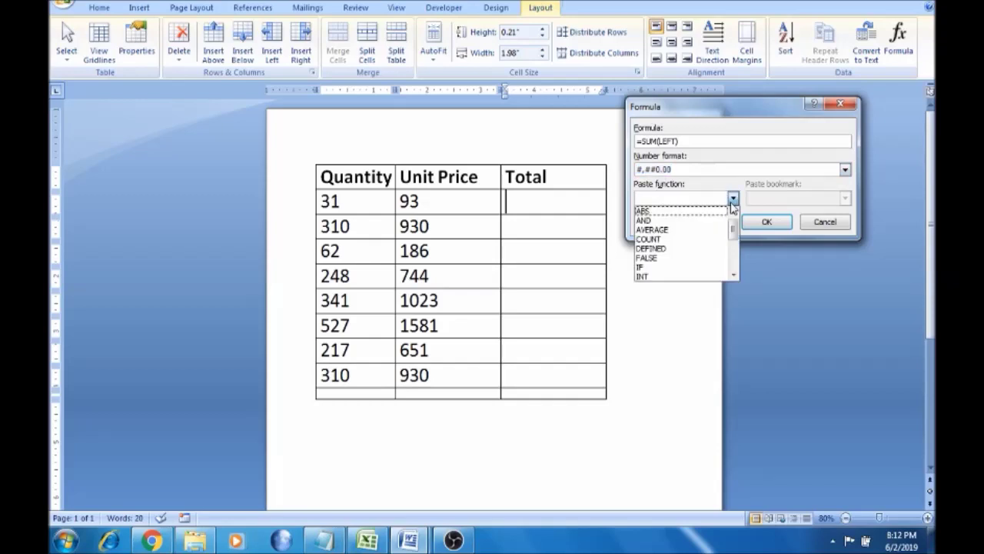
{"action": "left_click_drag", "start_coordinate": [733, 229], "coordinate": [735, 264]}
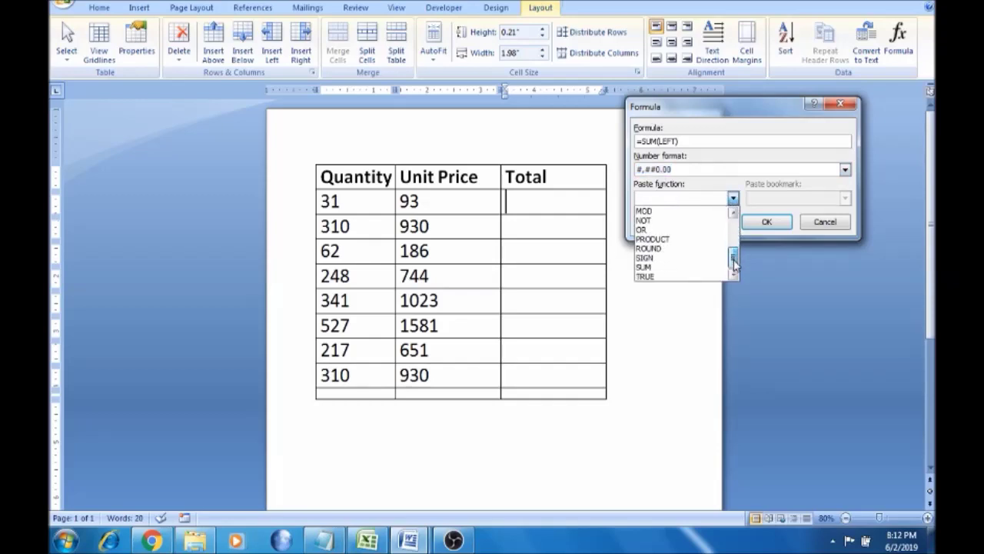
{"action": "left_click_drag", "start_coordinate": [734, 263], "coordinate": [734, 229]}
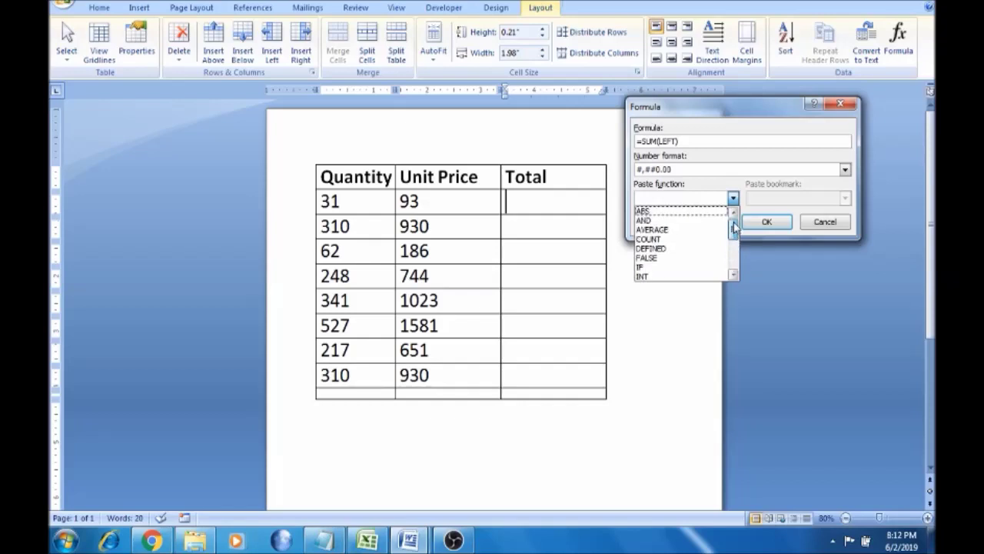
{"action": "left_click", "coordinate": [751, 196]}
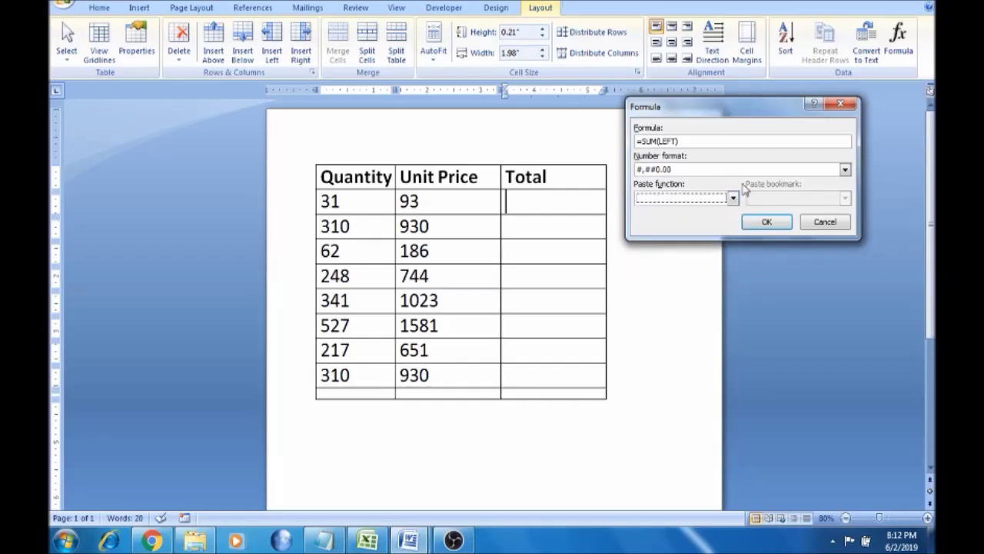
{"action": "left_click", "coordinate": [768, 222]}
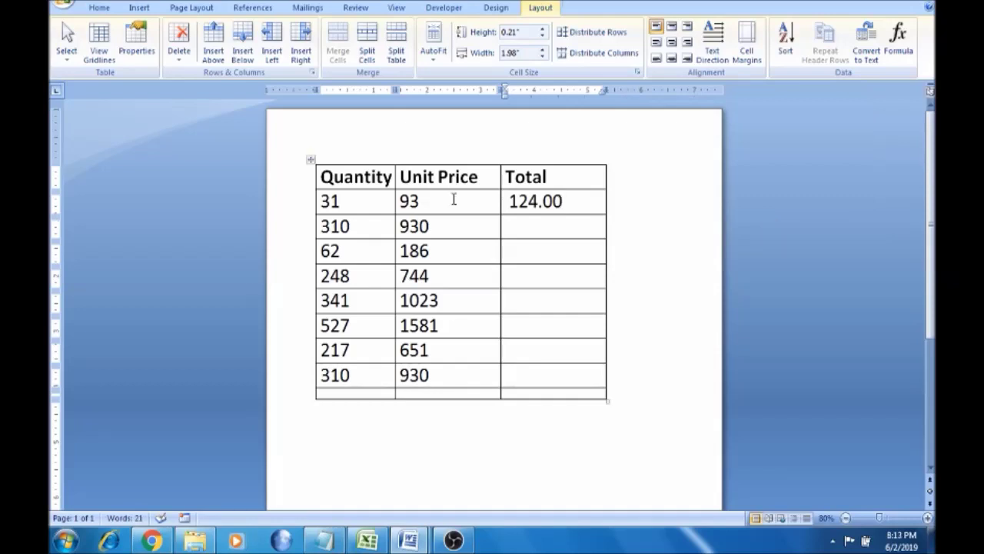
Step: Enter =SUM(LEFT) with #,##0.00 format in the second Total cell, showing 1,240.00
{"action": "left_click", "coordinate": [545, 225]}
{"action": "left_click", "coordinate": [898, 42]}
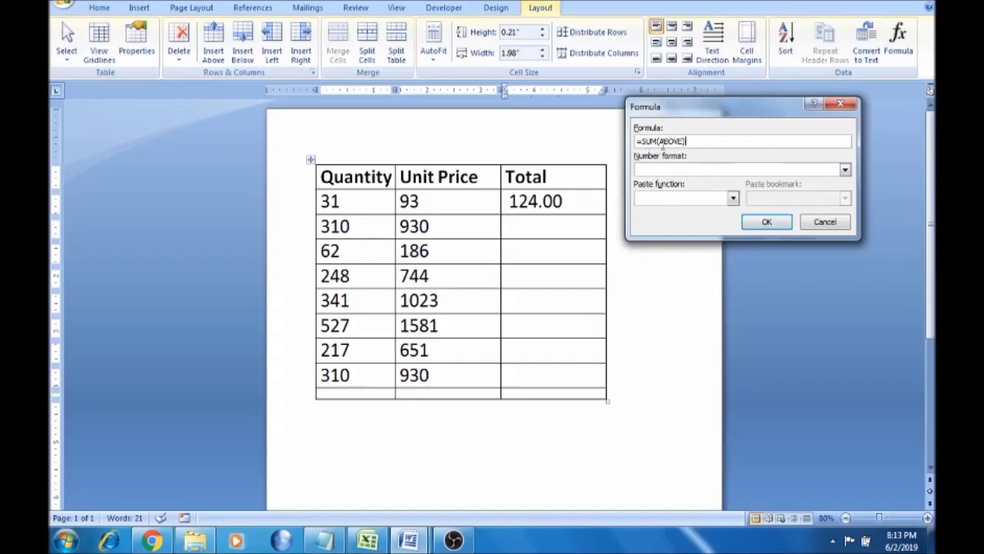
{"action": "key", "text": "BackSpace"}
{"action": "key", "text": "BackSpace"}
{"action": "key", "text": "BackSpace"}
{"action": "key", "text": "BackSpace"}
{"action": "left_click", "coordinate": [782, 175]}
{"action": "left_click", "coordinate": [846, 169]}
{"action": "left_click", "coordinate": [785, 191]}
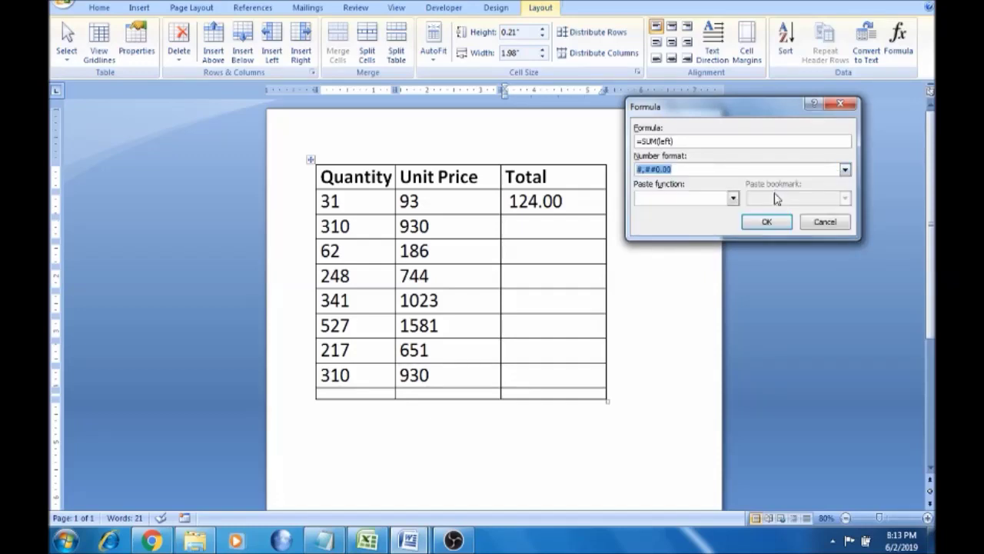
{"action": "left_click", "coordinate": [766, 221]}
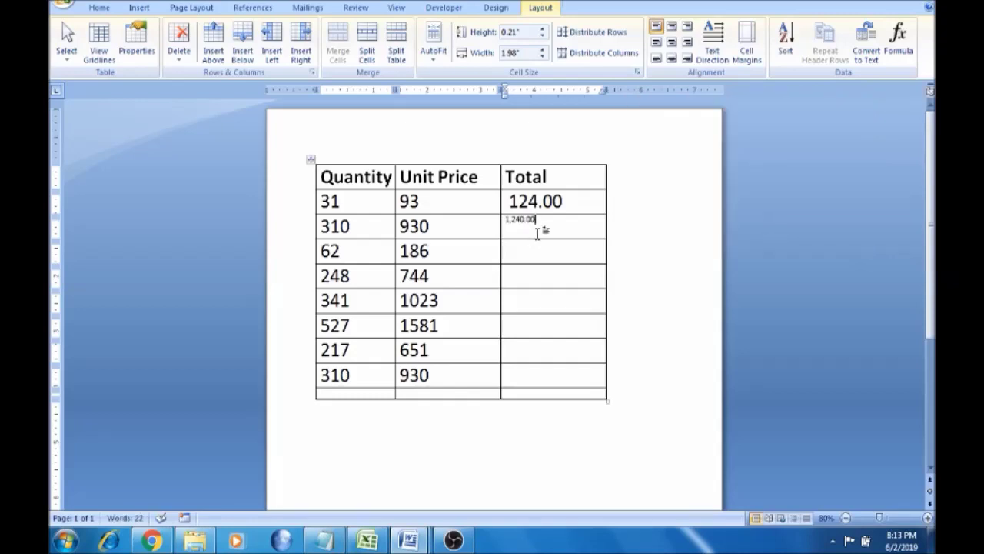
{"action": "left_click_drag", "start_coordinate": [550, 224], "coordinate": [517, 221]}
{"action": "left_click_drag", "start_coordinate": [566, 200], "coordinate": [518, 201]}
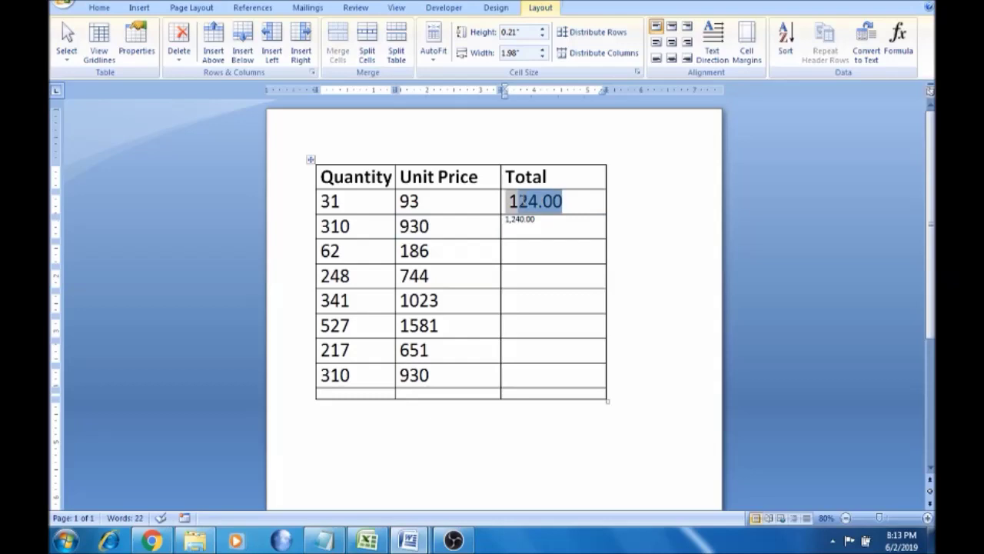
Step: Format Painter the first total's 26pt formatting onto the 1,240.00 value
{"action": "left_click", "coordinate": [99, 8]}
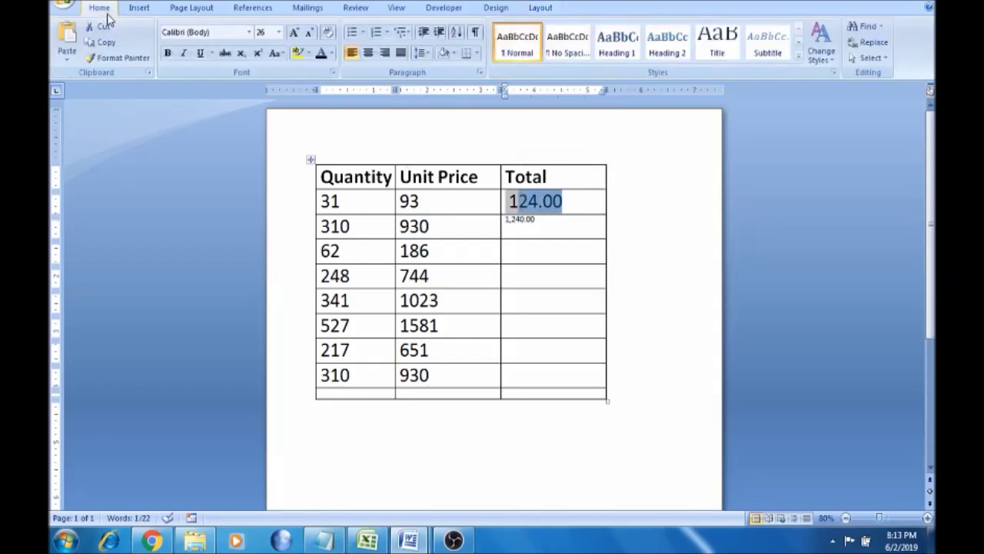
{"action": "left_click", "coordinate": [113, 60]}
{"action": "mouse_move", "coordinate": [540, 220]}
{"action": "left_mouse_down"}
{"action": "mouse_move", "coordinate": [511, 221]}
{"action": "mouse_move", "coordinate": [517, 229]}
{"action": "left_mouse_up"}
{"action": "left_click", "coordinate": [522, 245]}
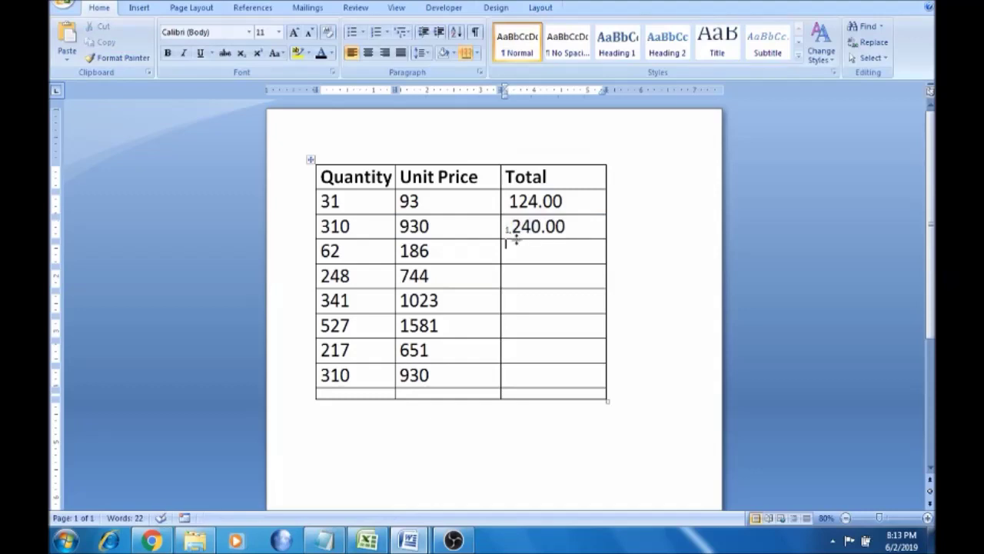
Step: Reapply 124.00's formatting to all of 1,240.00, including its leading '1,'
{"action": "double_click", "coordinate": [508, 227]}
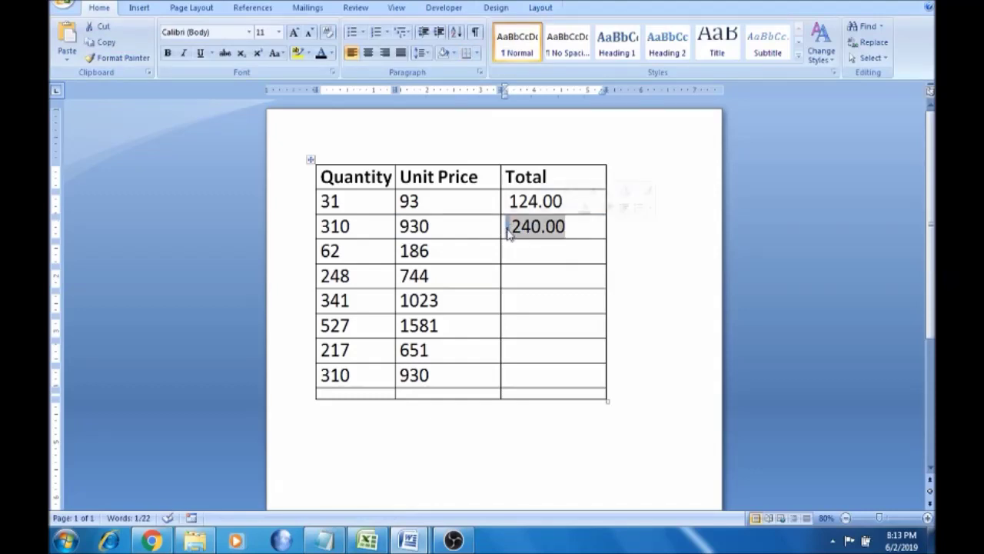
{"action": "left_click", "coordinate": [564, 201]}
{"action": "left_click_drag", "start_coordinate": [564, 201], "coordinate": [508, 201]}
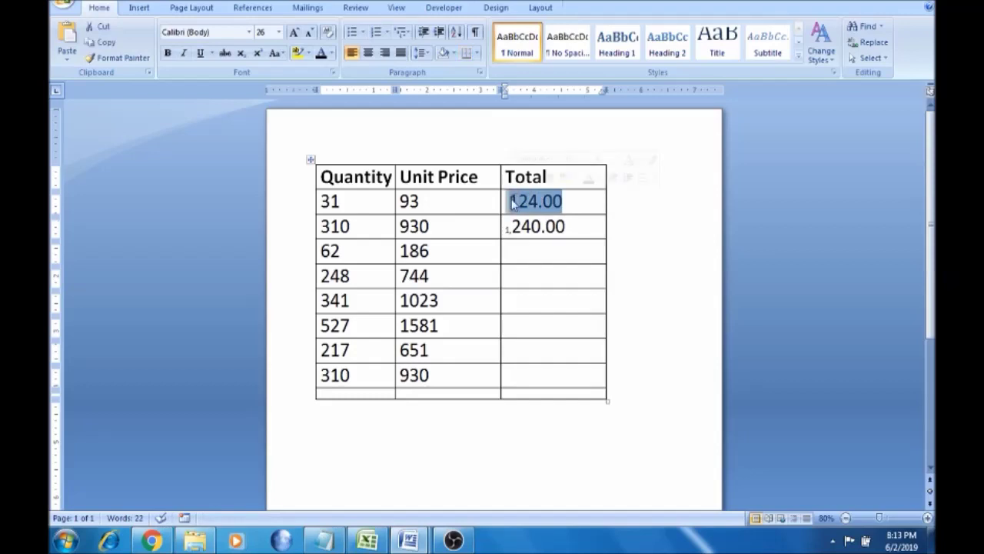
{"action": "left_click", "coordinate": [135, 61]}
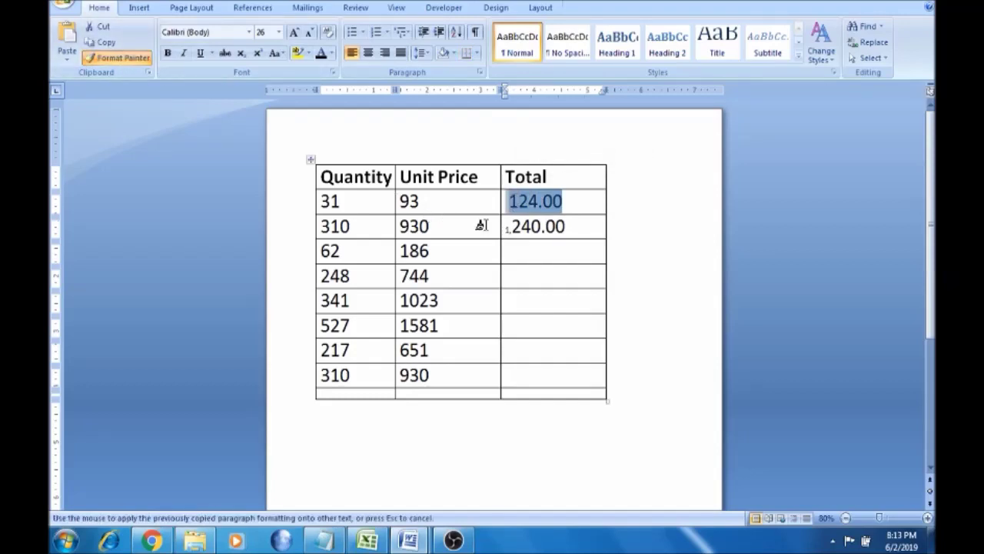
{"action": "left_click_drag", "start_coordinate": [505, 226], "coordinate": [507, 225]}
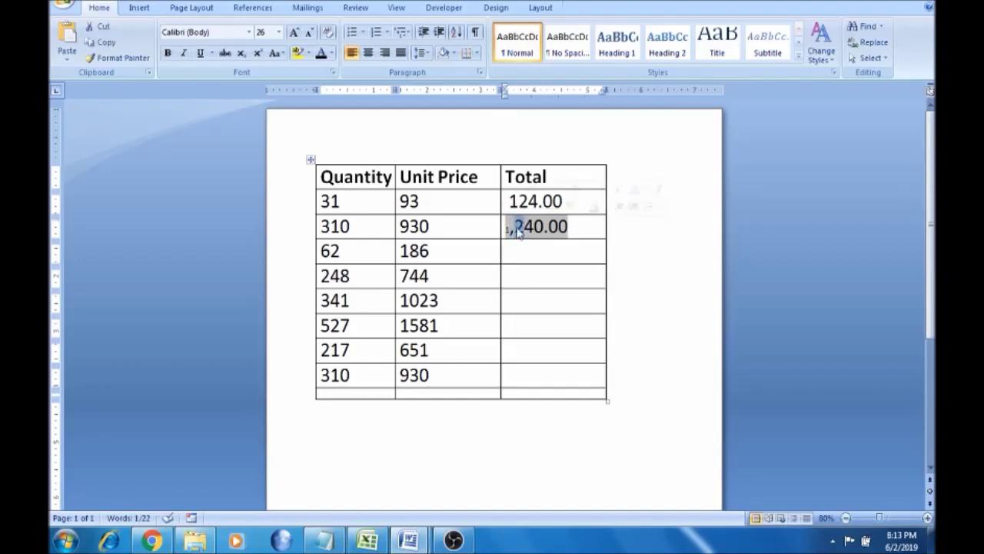
{"action": "left_click", "coordinate": [128, 61]}
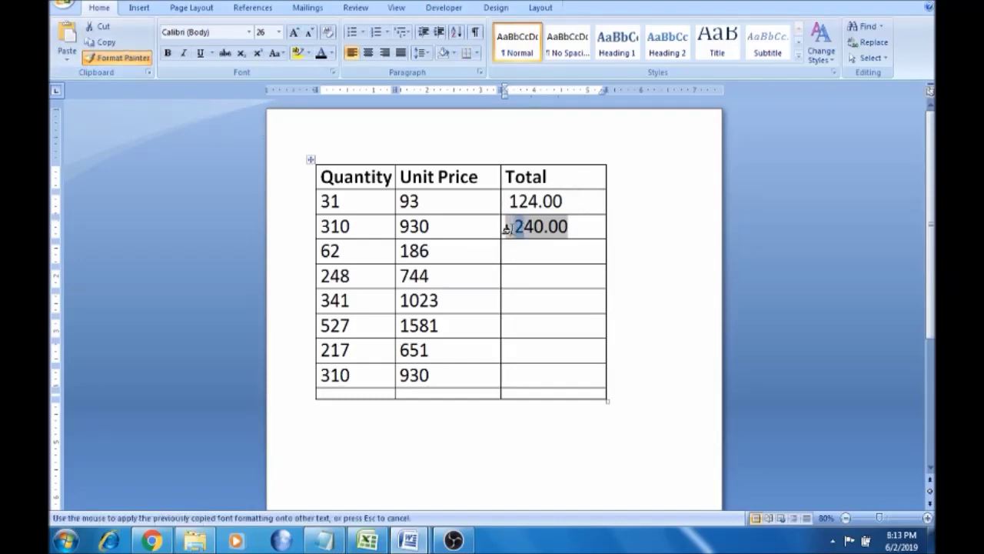
{"action": "left_click_drag", "start_coordinate": [501, 227], "coordinate": [513, 226]}
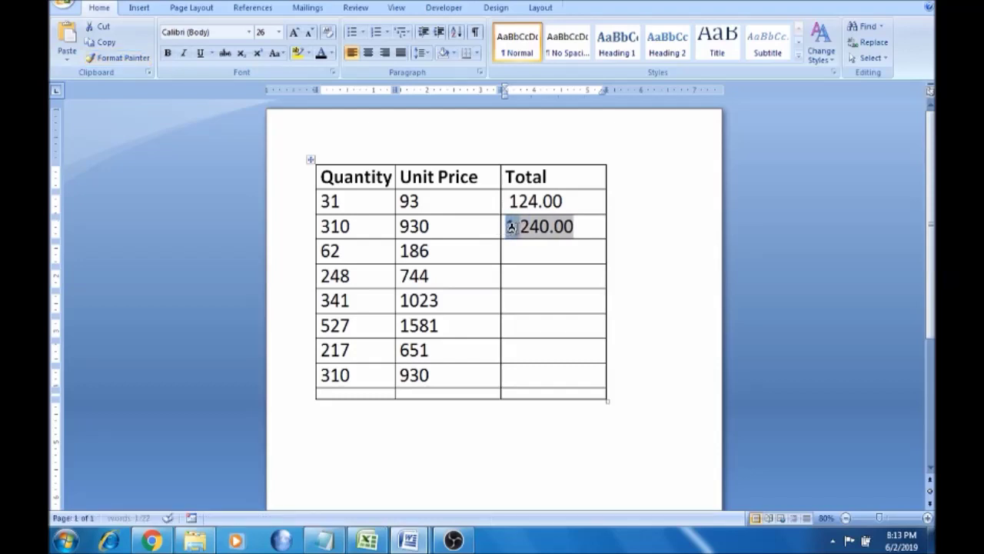
{"action": "left_click", "coordinate": [577, 227]}
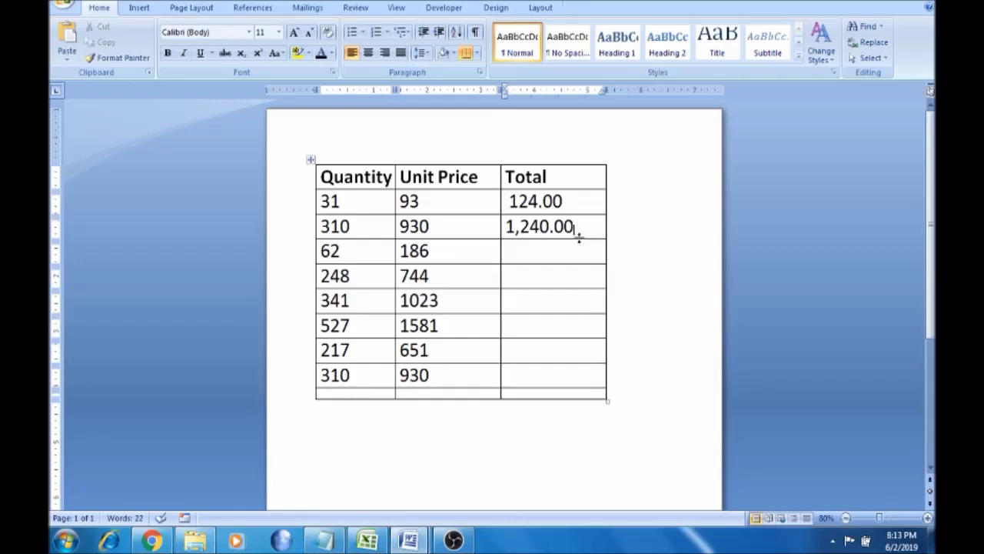
{"action": "left_click_drag", "start_coordinate": [583, 228], "coordinate": [508, 231]}
{"action": "key", "text": "ctrl+c"}
Step: Paste the Total field into the remaining empty Total cells, rows 62, 341, 527, 217 and the last
{"action": "left_click", "coordinate": [516, 255]}
{"action": "key", "text": "ctrl+v"}
{"action": "key", "text": "ctrl+v"}
{"action": "left_click", "coordinate": [523, 302]}
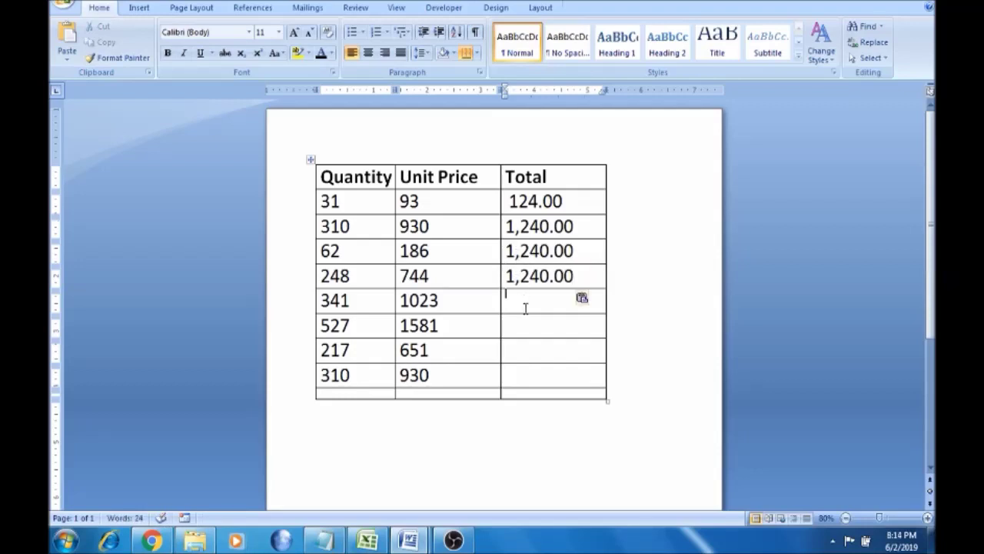
{"action": "key", "text": "ctrl+v"}
{"action": "left_click", "coordinate": [525, 325]}
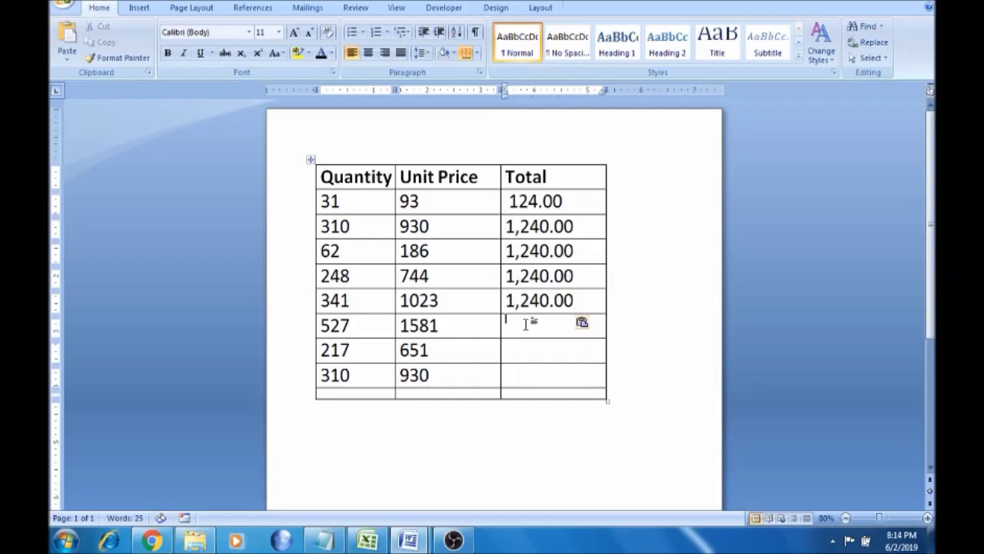
{"action": "key", "text": "ctrl+v"}
{"action": "left_click", "coordinate": [526, 352]}
{"action": "key", "text": "ctrl+v"}
{"action": "left_click", "coordinate": [526, 376]}
{"action": "key", "text": "ctrl+v"}
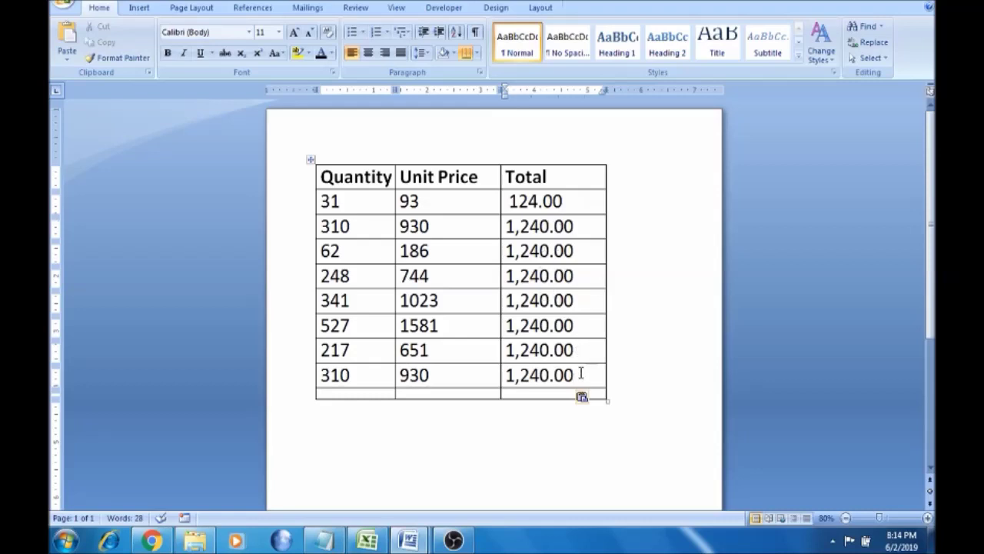
{"action": "left_click", "coordinate": [587, 398]}
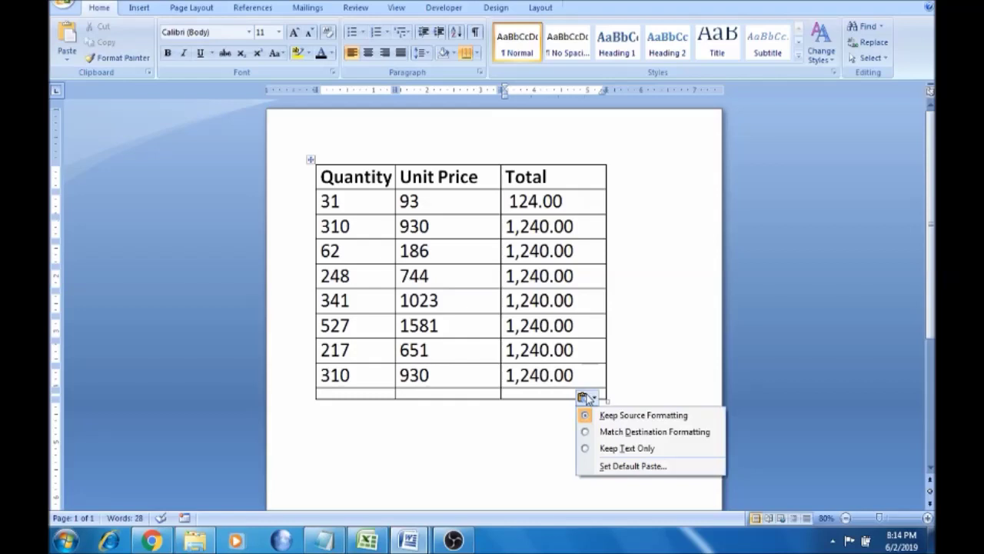
{"action": "key", "text": "Escape"}
Step: Select the Total column and update its fields with F9 so each row shows its sum
{"action": "key", "text": "shift+Up"}
{"action": "key", "text": "shift+Up"}
{"action": "key", "text": "shift+Up"}
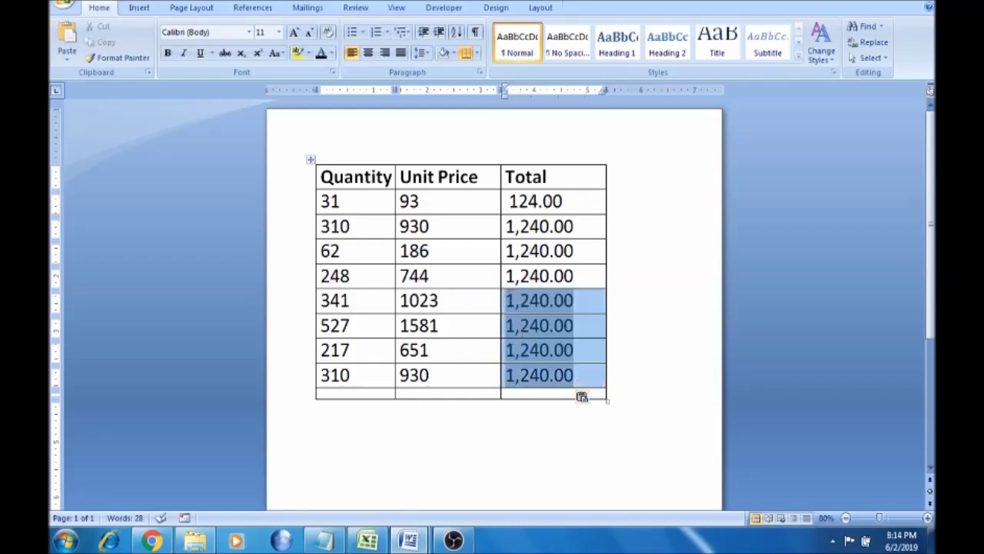
{"action": "key", "text": "shift+Up"}
{"action": "key", "text": "shift+Up"}
{"action": "key", "text": "shift+Up"}
{"action": "key", "text": "shift+Up"}
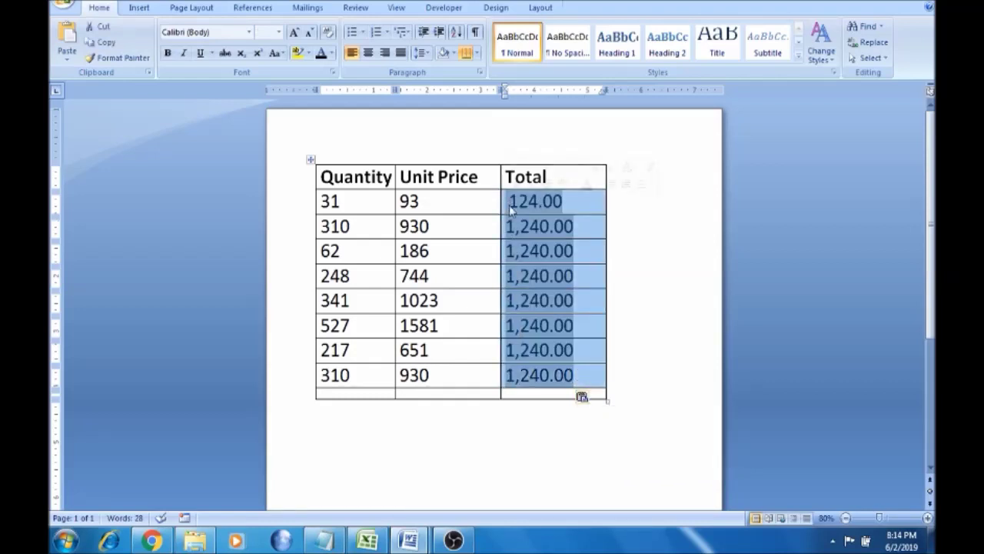
{"action": "key", "text": "F9"}
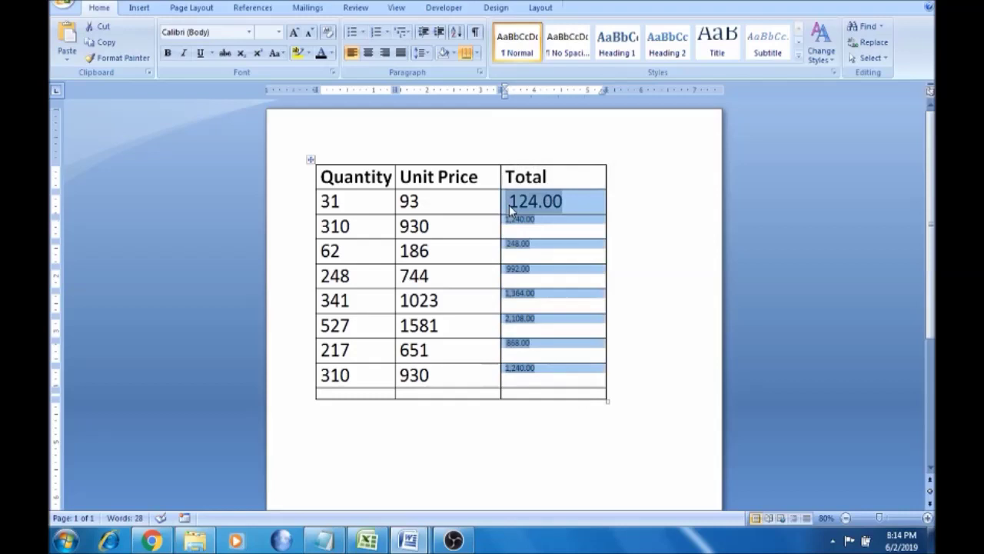
Step: Grow the font of the Total values, then place the cursor in the bottom row's first cell
{"action": "left_click", "coordinate": [294, 33]}
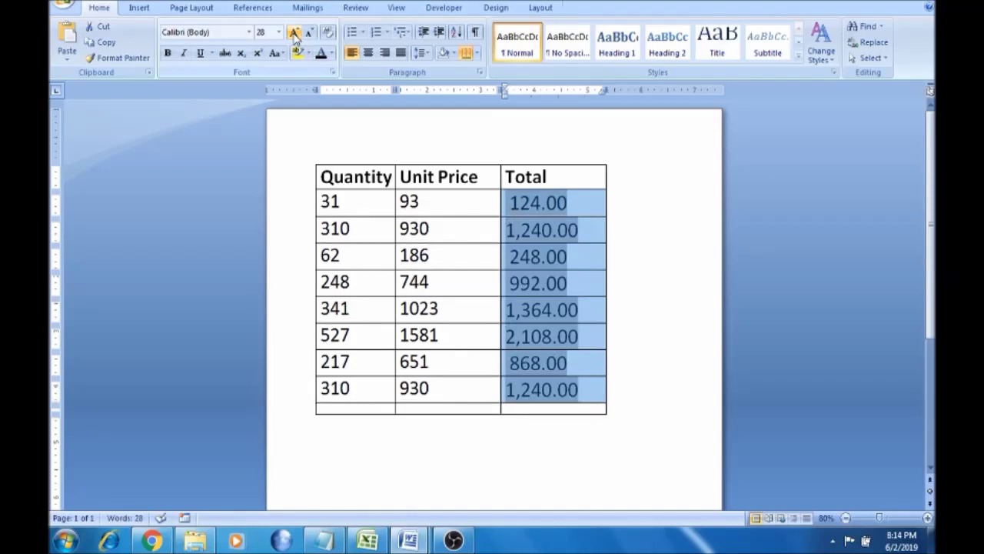
{"action": "left_click", "coordinate": [578, 280]}
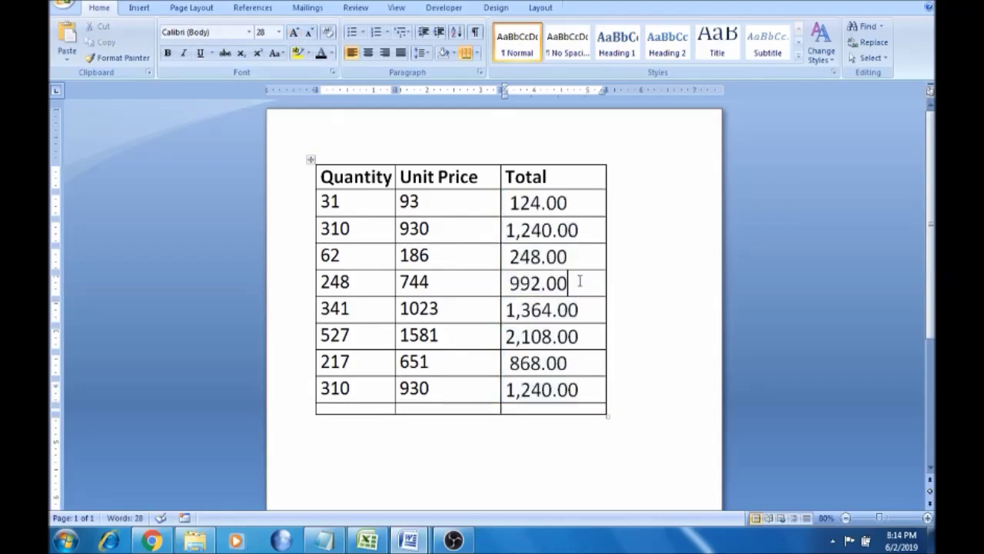
{"action": "left_click", "coordinate": [351, 407]}
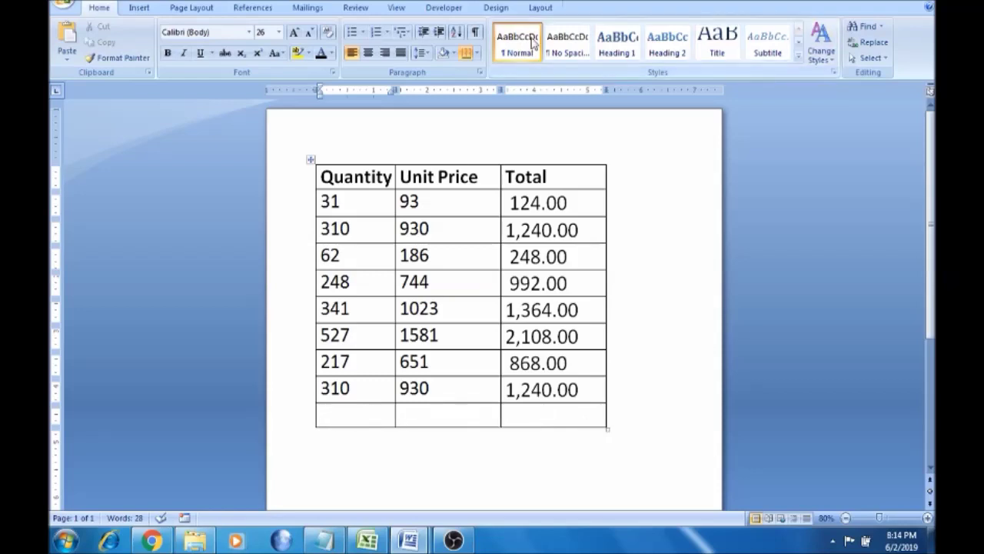
{"action": "left_click", "coordinate": [541, 9]}
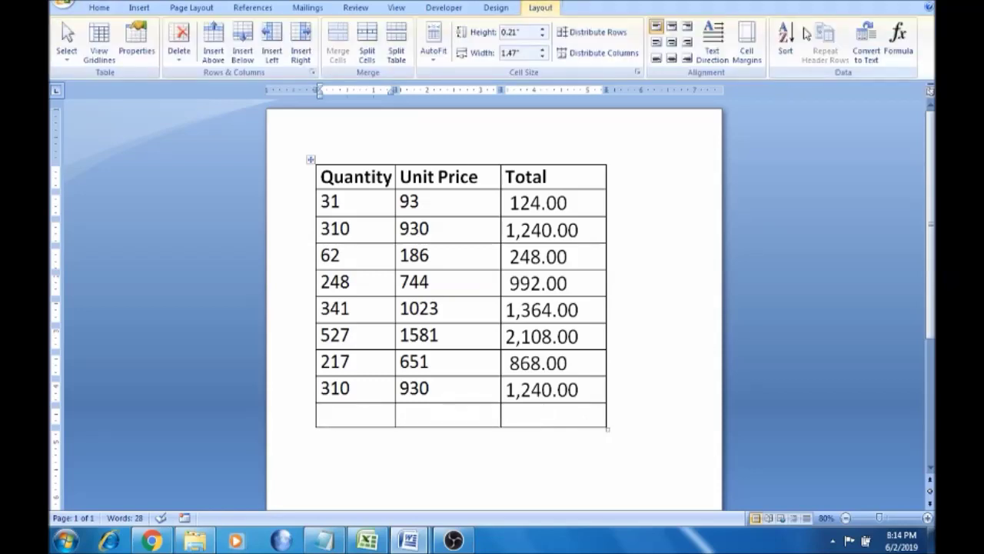
Step: Insert =SUM(ABOVE) in #,##0 format in the bottom Quantity cell, giving 2,046
{"action": "left_click", "coordinate": [901, 50]}
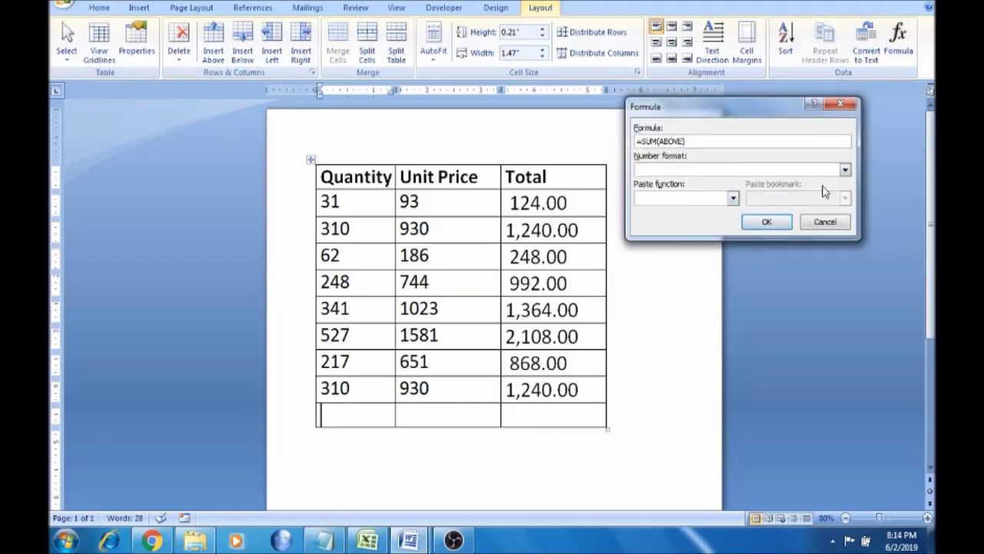
{"action": "left_click", "coordinate": [845, 170]}
{"action": "left_click", "coordinate": [800, 185]}
{"action": "left_click", "coordinate": [762, 222]}
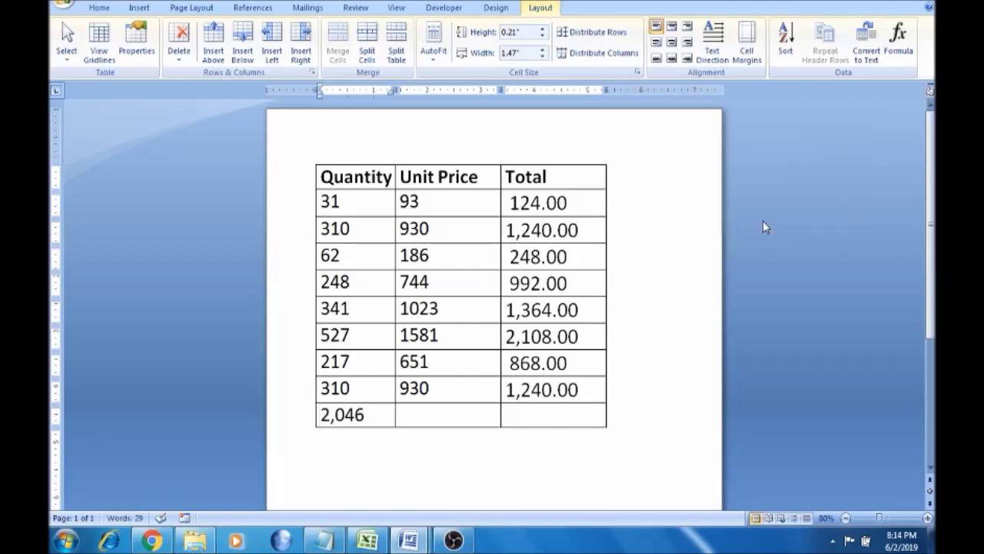
{"action": "left_click_drag", "start_coordinate": [370, 415], "coordinate": [323, 414]}
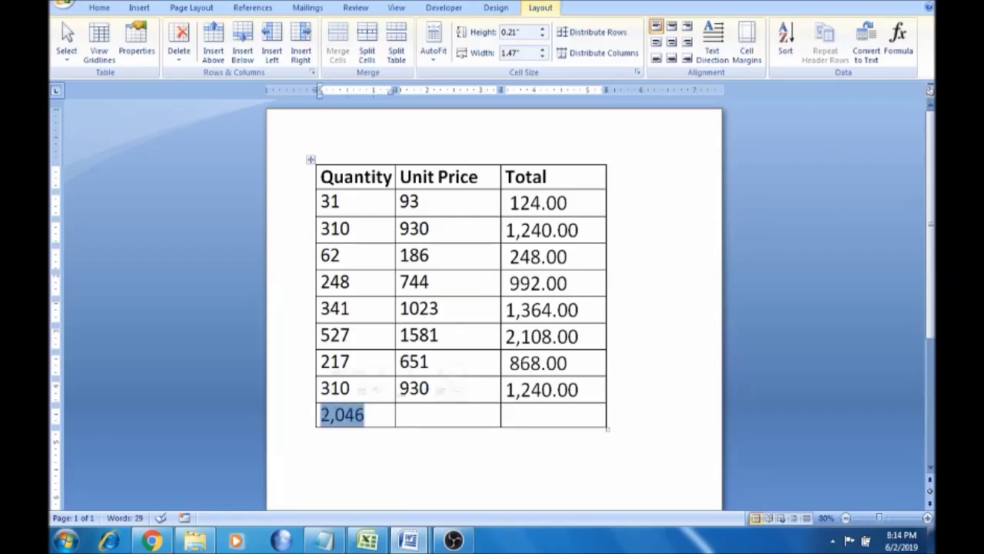
Step: Copy the 2,046 sum into the bottom Unit Price and Total cells and update to 6,138 and 8,184
{"action": "key", "text": "ctrl+c"}
{"action": "left_click", "coordinate": [428, 413]}
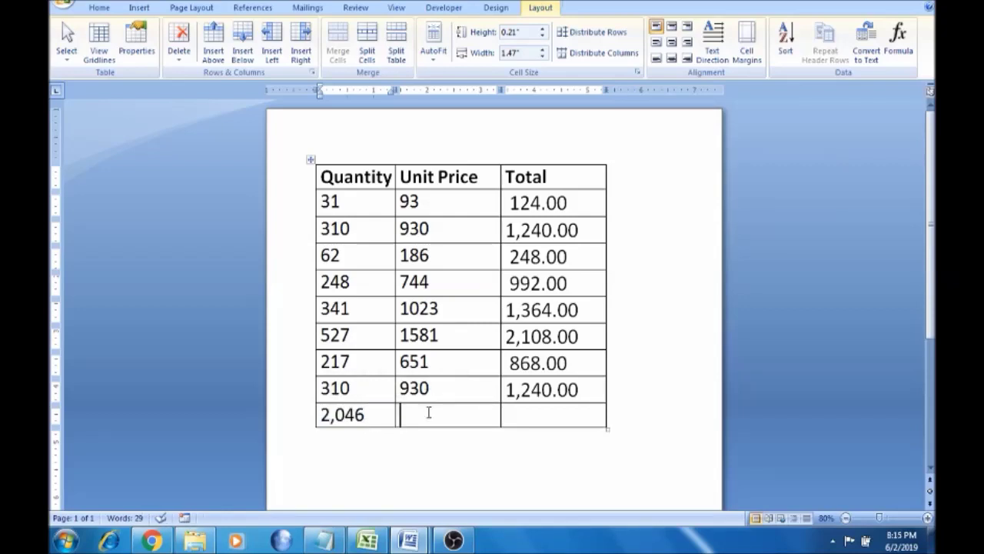
{"action": "key", "text": "ctrl+v"}
{"action": "left_click", "coordinate": [521, 423]}
{"action": "key", "text": "ctrl+v"}
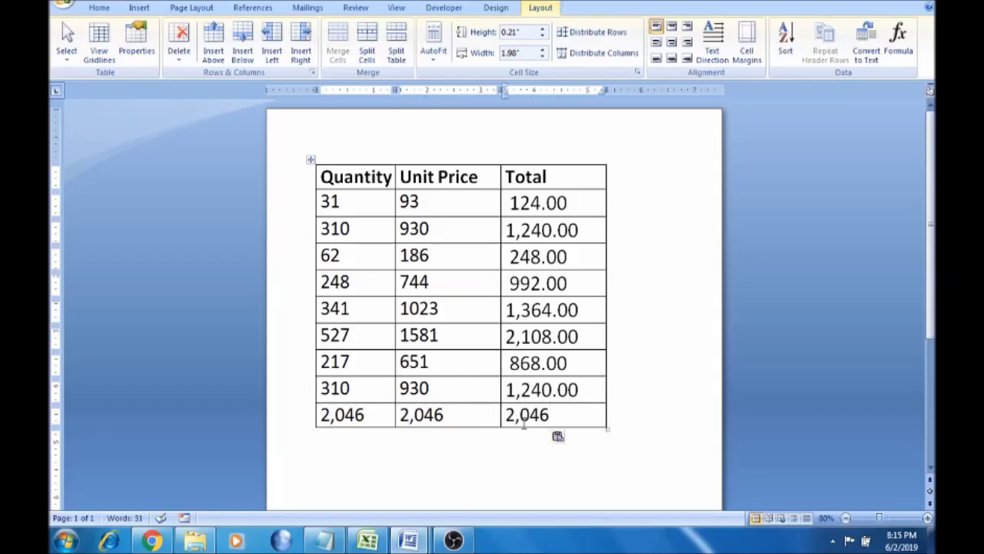
{"action": "key", "text": "shift+Left"}
{"action": "key", "text": "shift+Left"}
{"action": "key", "text": "shift+Left"}
{"action": "key", "text": "shift+Left"}
{"action": "key", "text": "shift+Left"}
{"action": "key", "text": "shift+Left"}
{"action": "left_click", "coordinate": [358, 415], "text": "shift"}
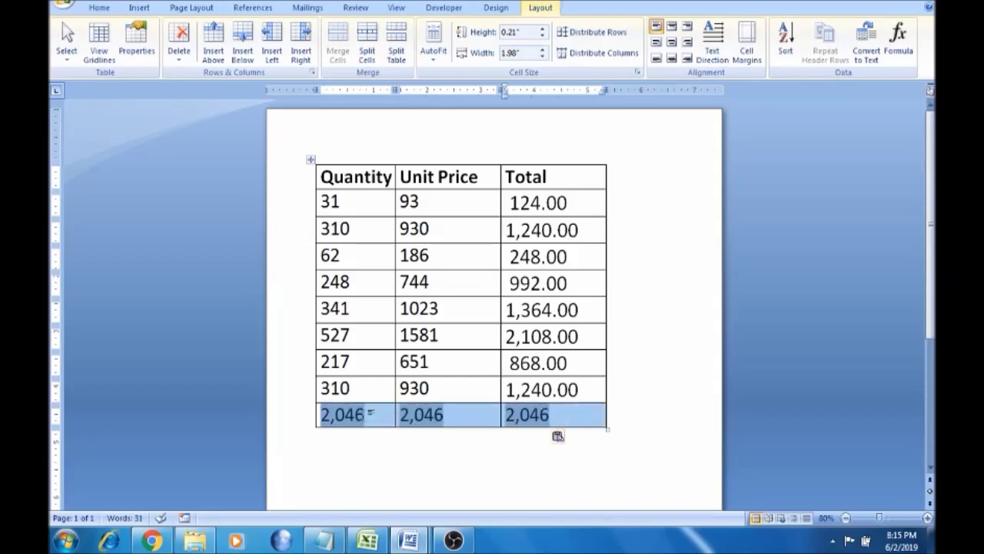
{"action": "key", "text": "F9"}
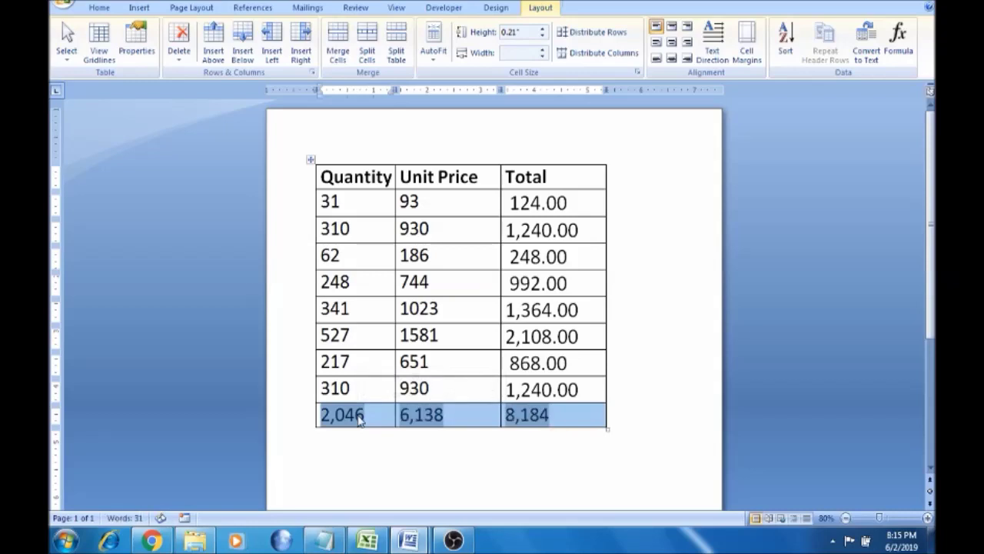